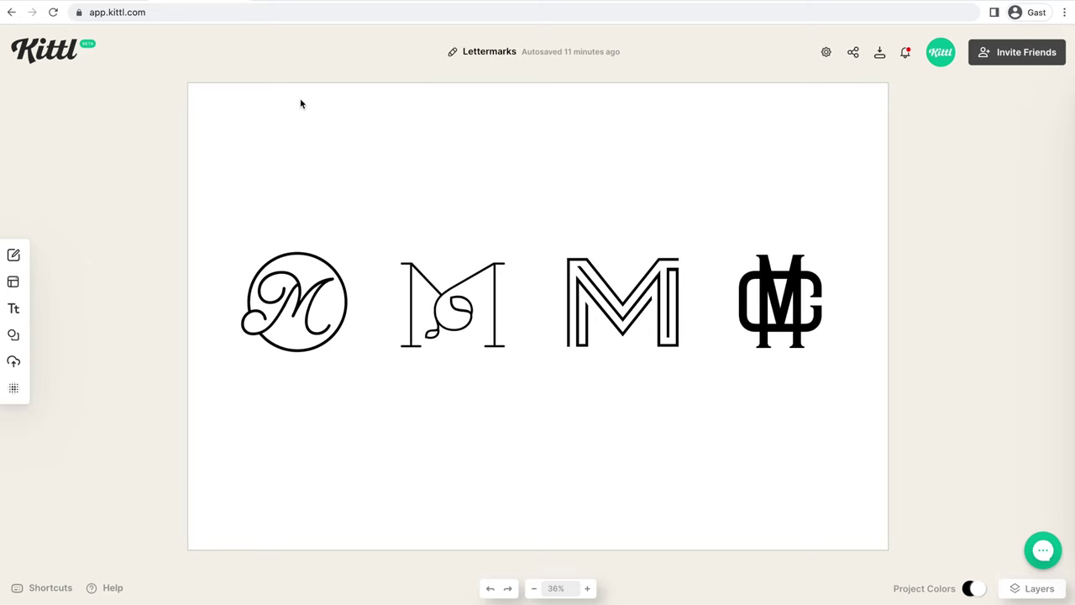
Examine the lettermark typefaces in the Other font category for the circled M, leaving its typeface as it is.
{"action": "left_click", "coordinate": [309, 312]}
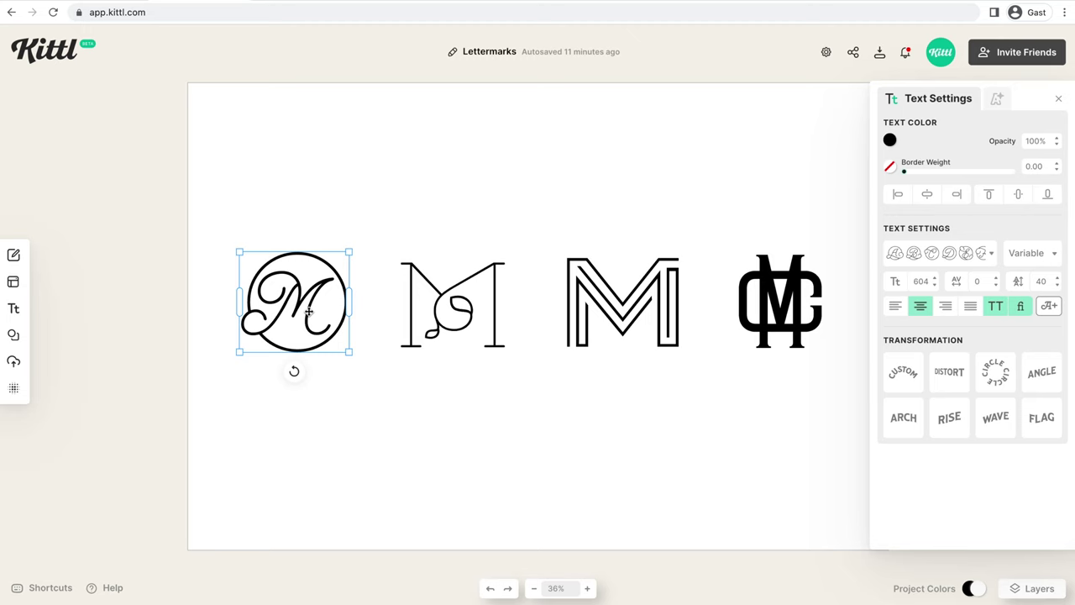
{"action": "left_click", "coordinate": [915, 262]}
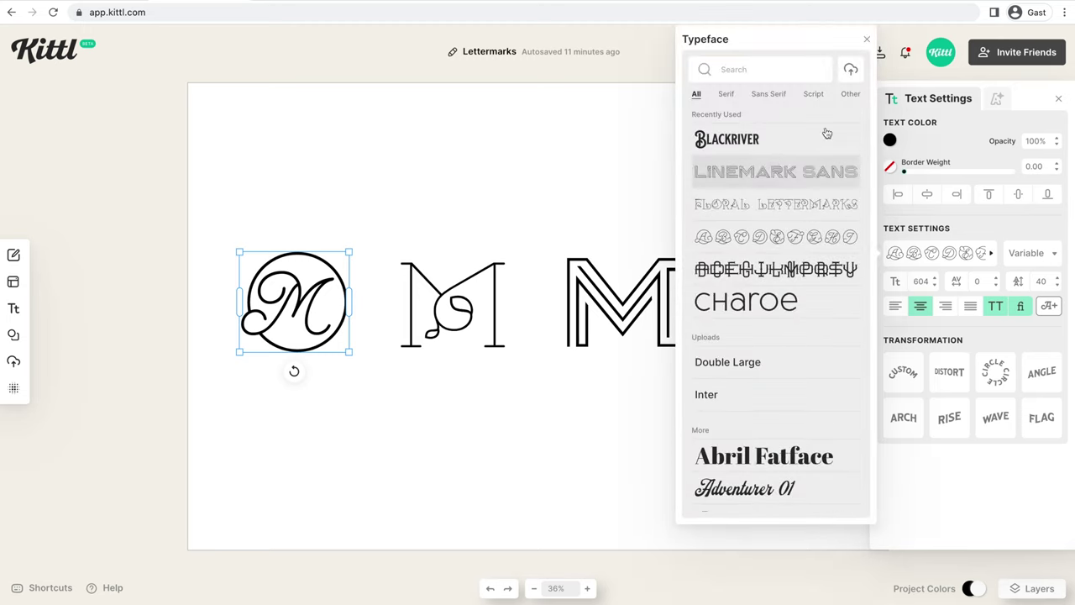
{"action": "left_click", "coordinate": [851, 94]}
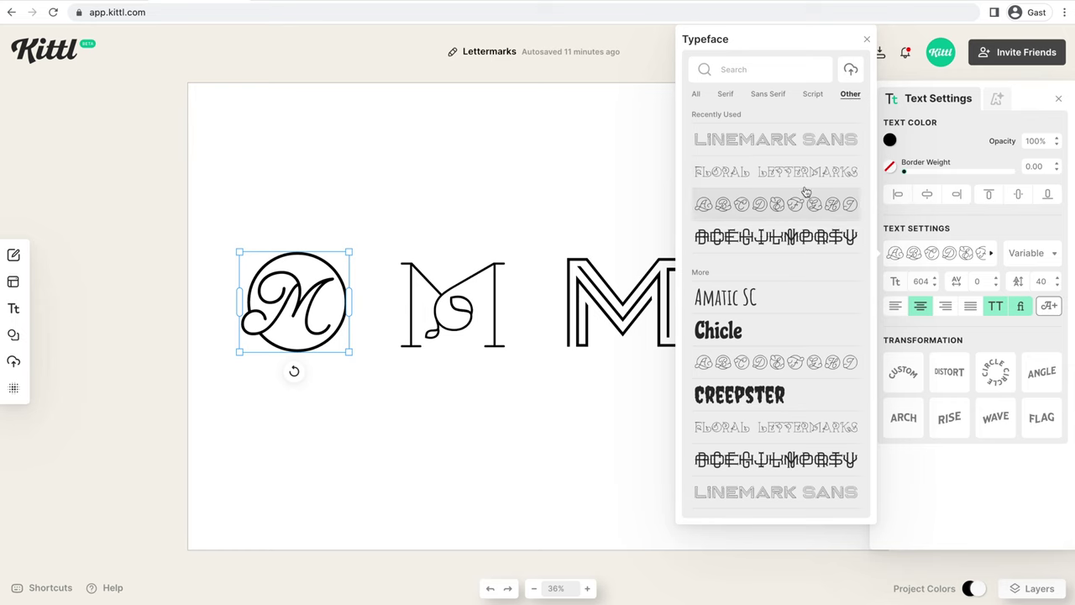
{"action": "scroll", "coordinate": [806, 195], "scroll_direction": "down", "scroll_amount": 1}
{"action": "scroll", "coordinate": [806, 189], "scroll_direction": "down", "scroll_amount": 1}
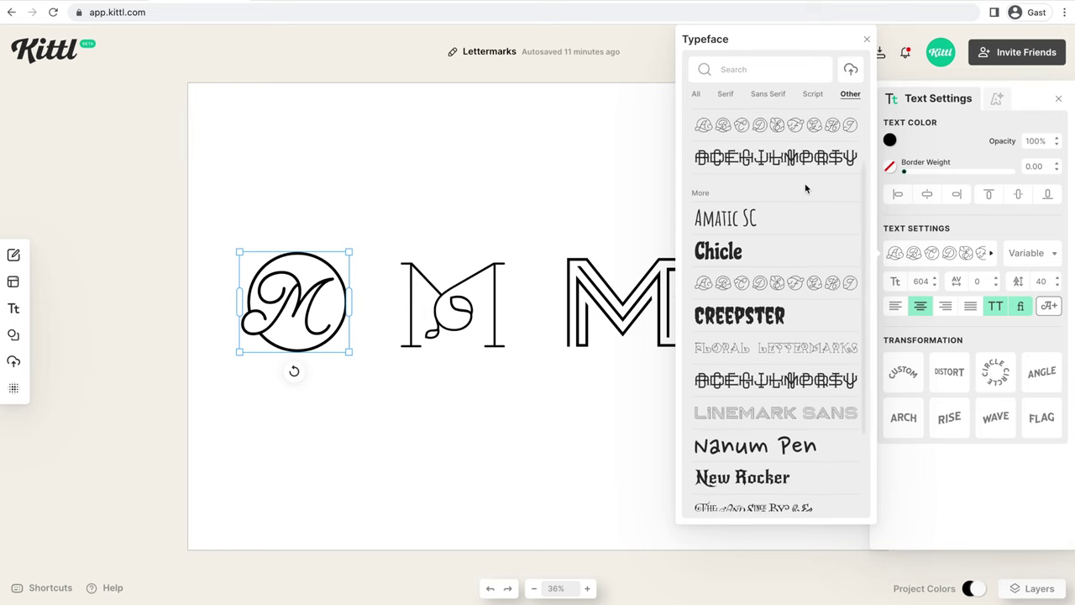
{"action": "scroll", "coordinate": [805, 188], "scroll_direction": "down", "scroll_amount": 1}
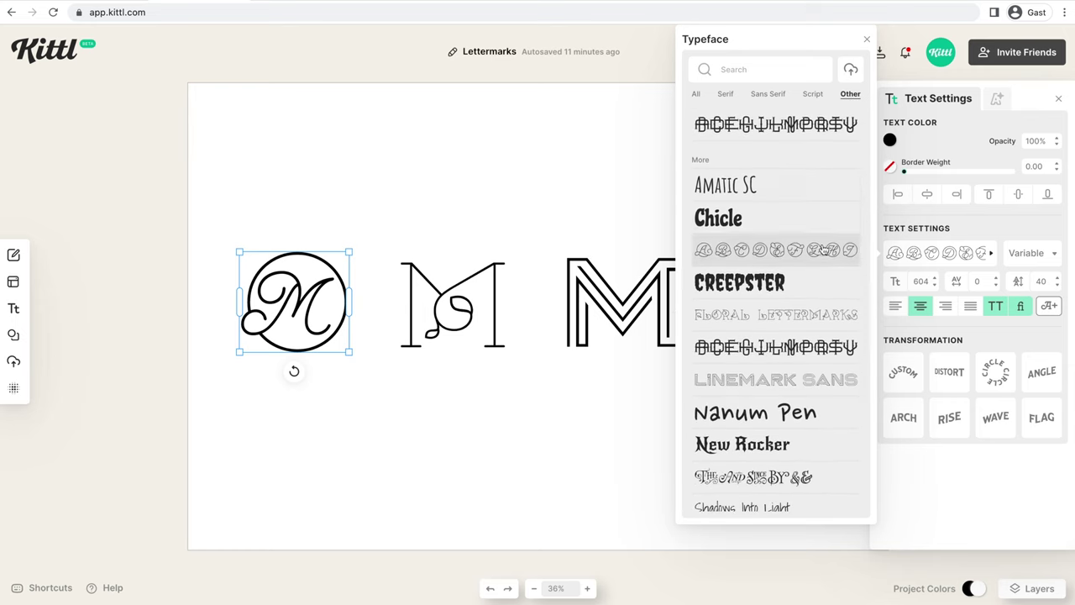
{"action": "scroll", "coordinate": [795, 254], "scroll_direction": "down", "scroll_amount": 1}
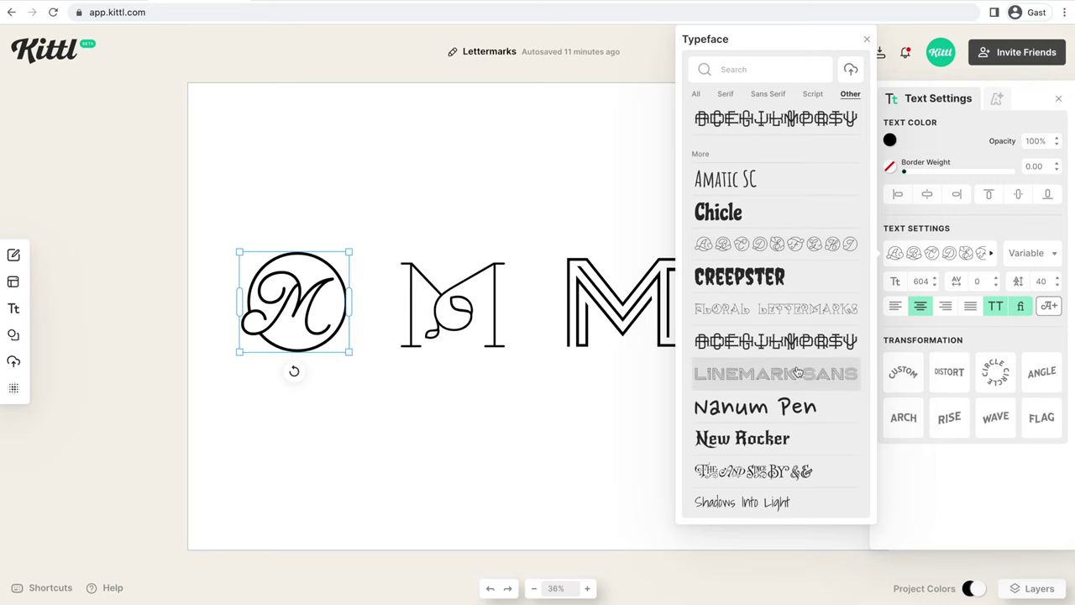
{"action": "left_click", "coordinate": [547, 429]}
{"action": "left_click", "coordinate": [547, 429]}
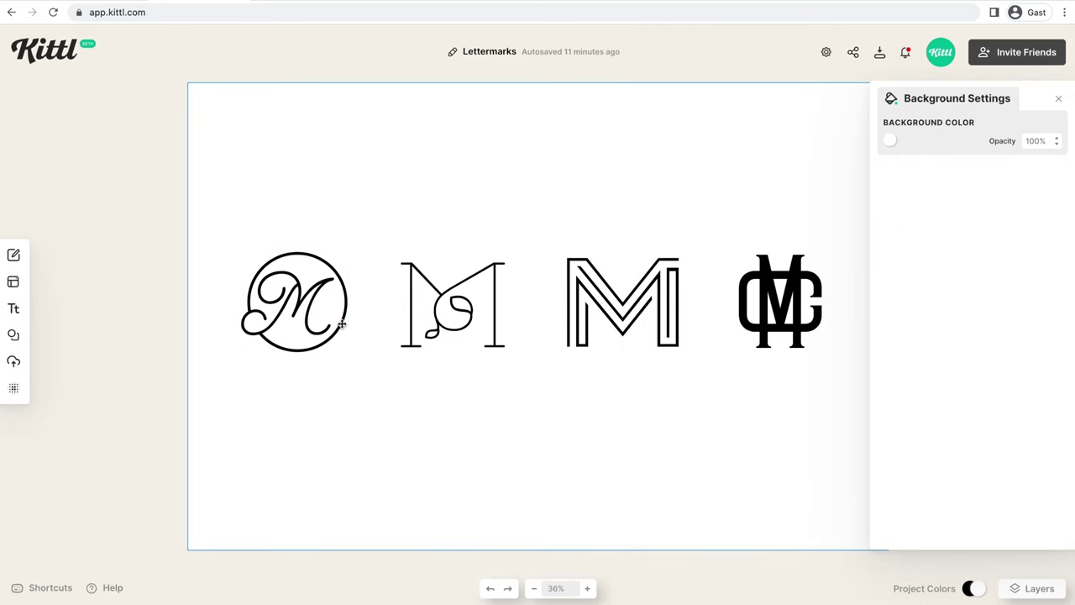
Thin the lines of the circled M by setting its variable font width to 274.
{"action": "left_click", "coordinate": [341, 323]}
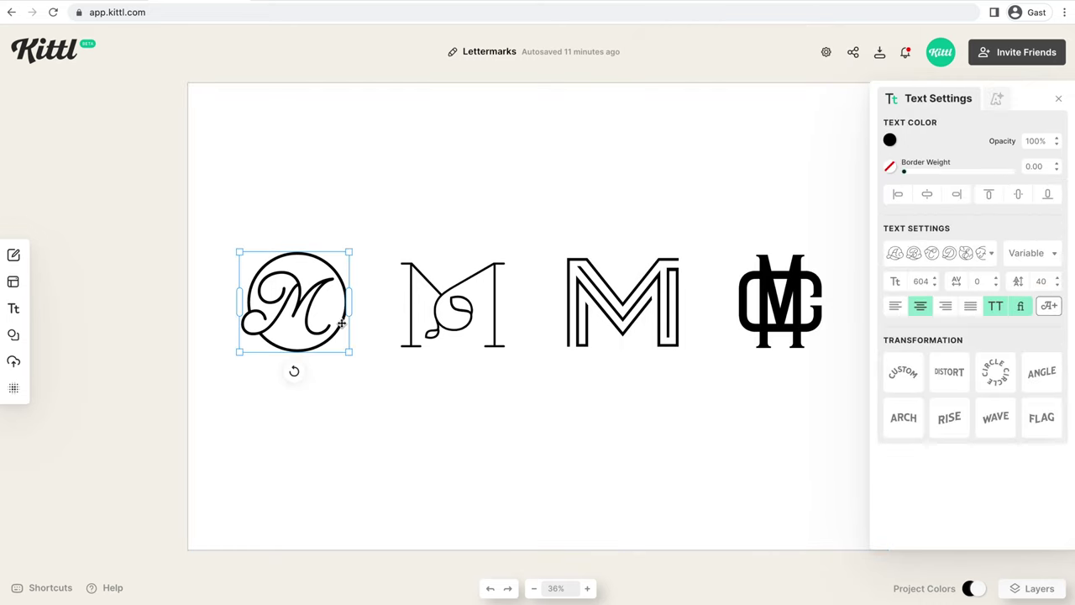
{"action": "left_click", "coordinate": [1027, 253]}
{"action": "left_click_drag", "start_coordinate": [900, 269], "coordinate": [849, 277]}
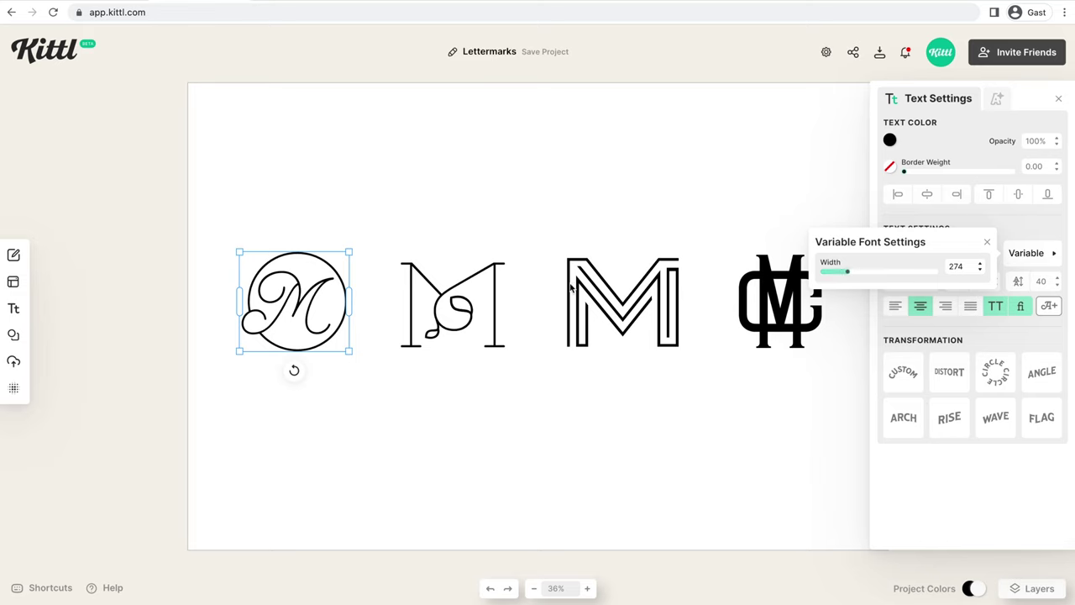
Thin the lines of the floral M by lowering its variable font width to nearly the minimum.
{"action": "left_click", "coordinate": [453, 307]}
{"action": "left_click", "coordinate": [1027, 252]}
{"action": "left_click_drag", "start_coordinate": [897, 271], "coordinate": [823, 273]}
Thicken the lines of the Linemark Sans M by raising its variable font width to the maximum.
{"action": "left_click", "coordinate": [661, 304]}
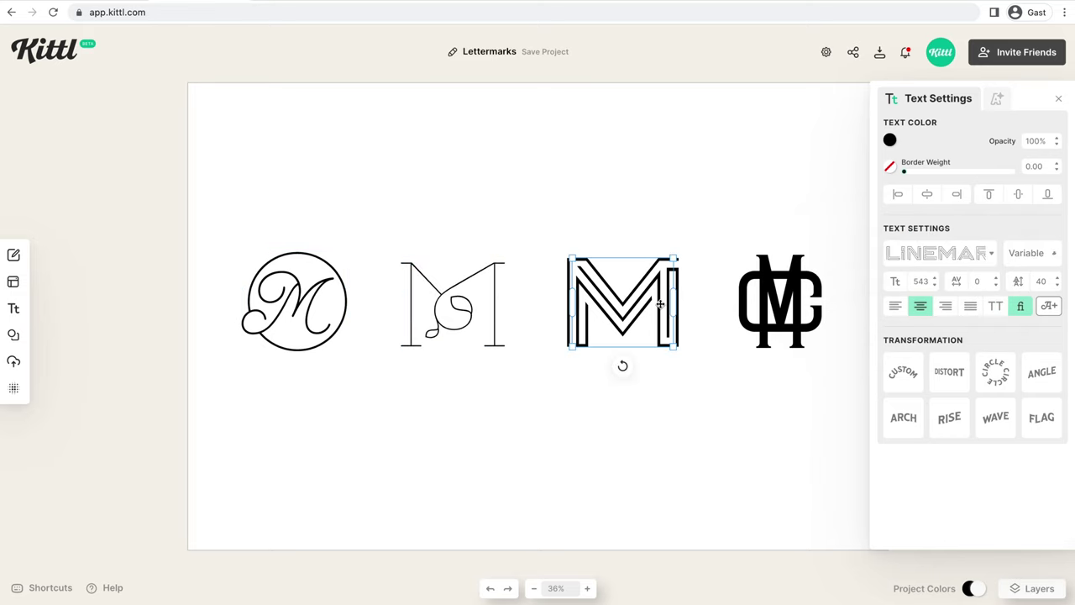
{"action": "left_click", "coordinate": [1027, 253]}
{"action": "mouse_move", "coordinate": [931, 272]}
{"action": "left_mouse_down"}
{"action": "mouse_move", "coordinate": [798, 275]}
{"action": "mouse_move", "coordinate": [951, 276]}
{"action": "left_mouse_up"}
{"action": "left_click", "coordinate": [715, 207]}
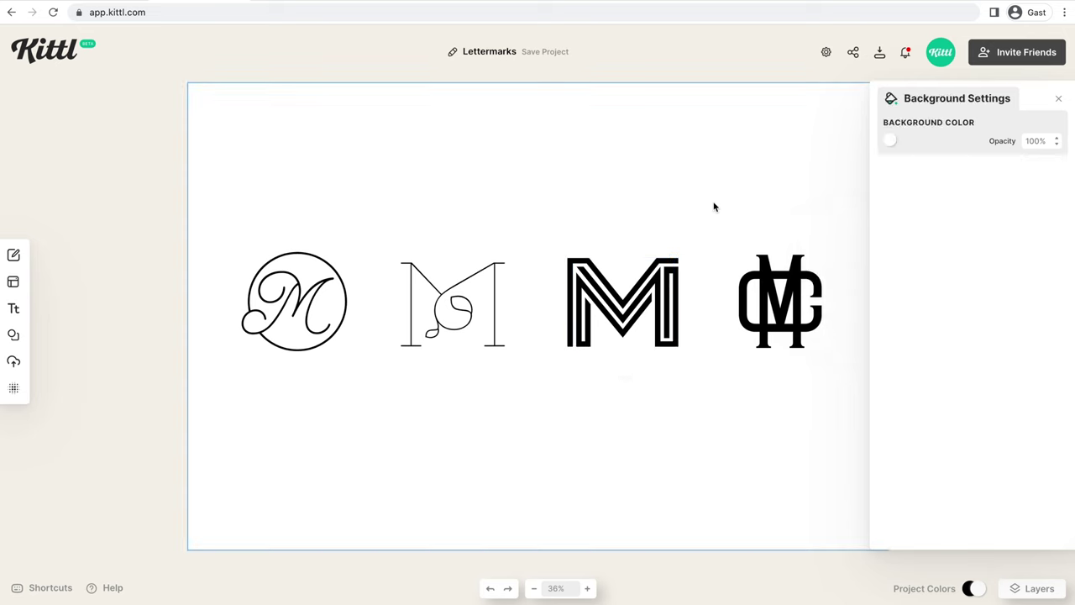
Try the Serif 03 and Serif 04 styles on the MC monogram, and set it back to Serif 01.
{"action": "left_click", "coordinate": [798, 285]}
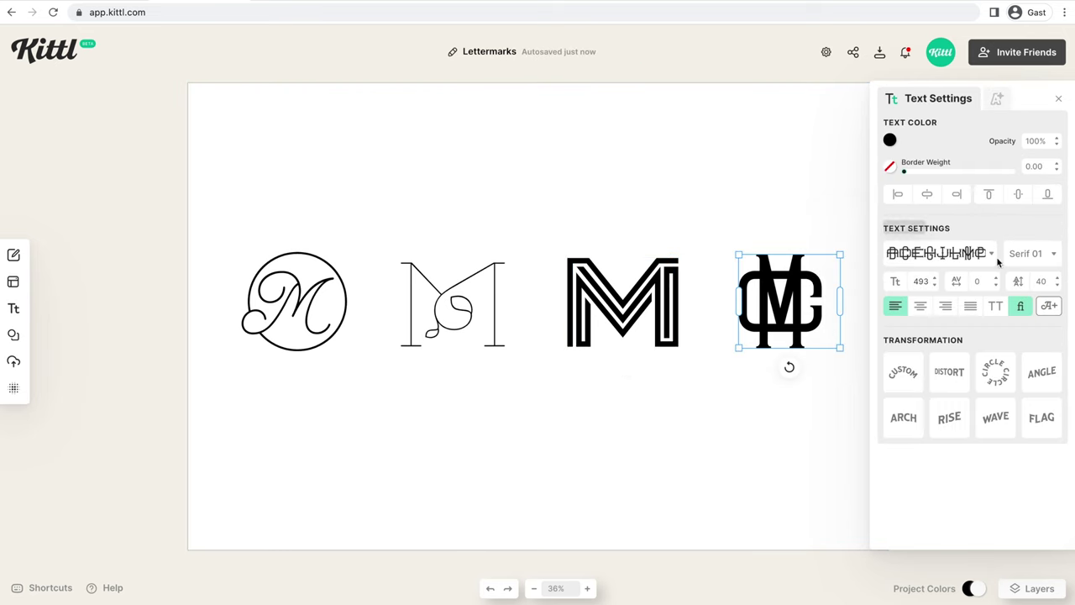
{"action": "left_click", "coordinate": [1030, 252]}
{"action": "left_click", "coordinate": [1023, 292]}
{"action": "left_click", "coordinate": [1033, 256]}
{"action": "left_click", "coordinate": [1025, 306]}
{"action": "left_click", "coordinate": [1030, 254]}
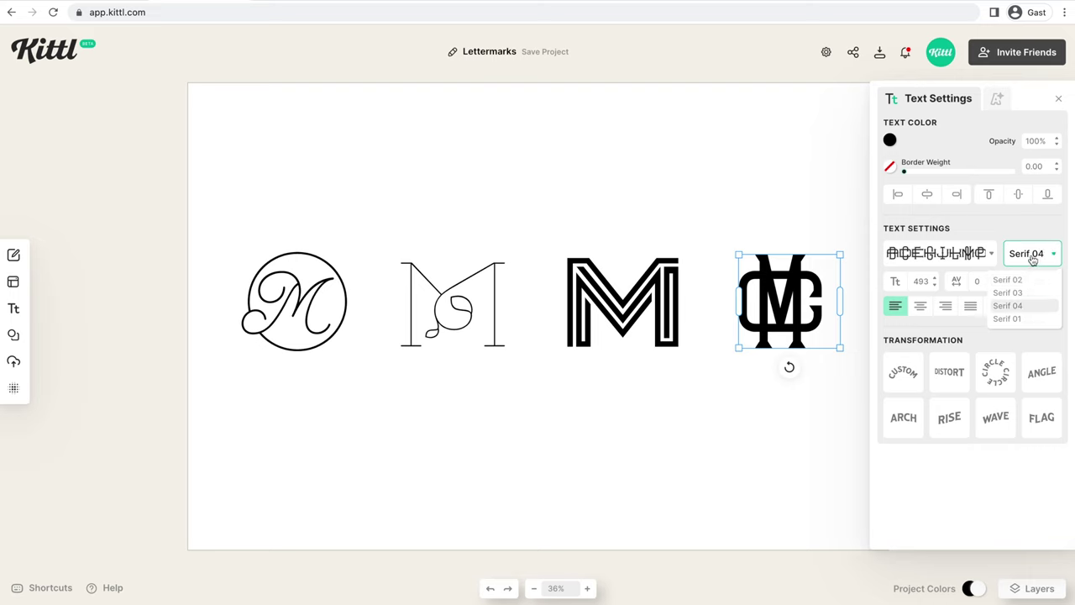
{"action": "left_click", "coordinate": [1023, 317]}
Replace the MC monogram's letters, trying MS and NT before settling on RS.
{"action": "double_click", "coordinate": [805, 317]}
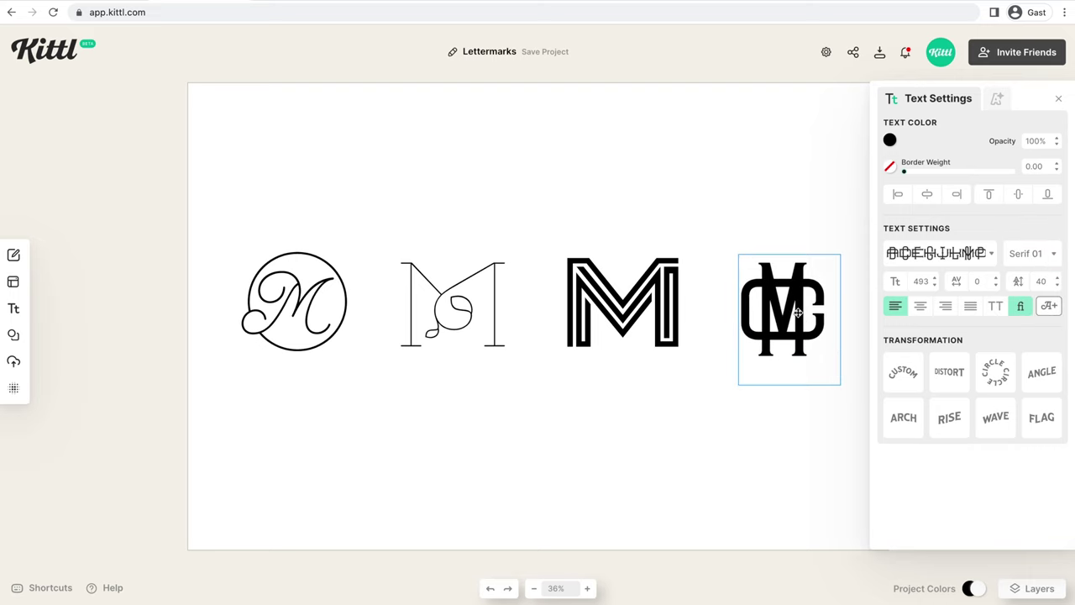
{"action": "key", "text": "BackSpace"}
{"action": "key", "text": "BackSpace"}
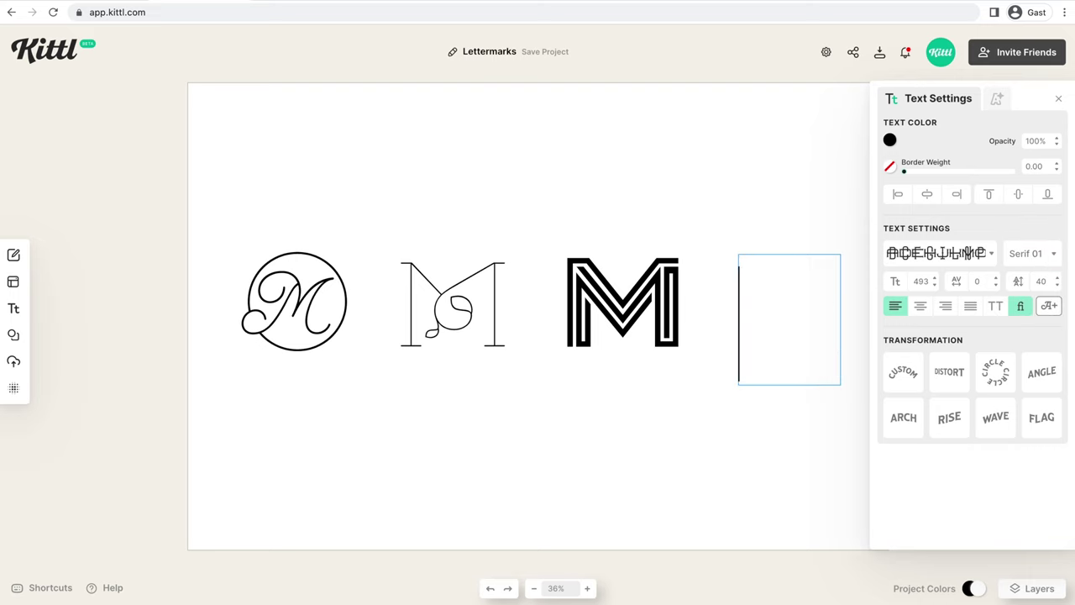
{"action": "type", "text": "MS"}
{"action": "key", "text": "BackSpace"}
{"action": "key", "text": "BackSpace"}
{"action": "type", "text": "NT"}
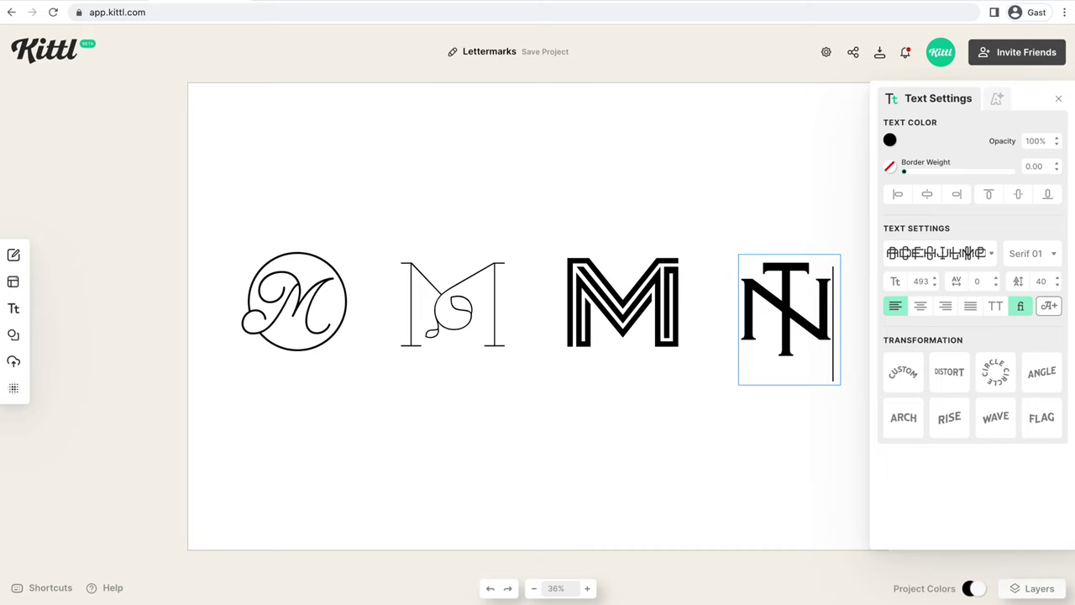
{"action": "key", "text": "BackSpace"}
{"action": "key", "text": "BackSpace"}
{"action": "type", "text": "RS"}
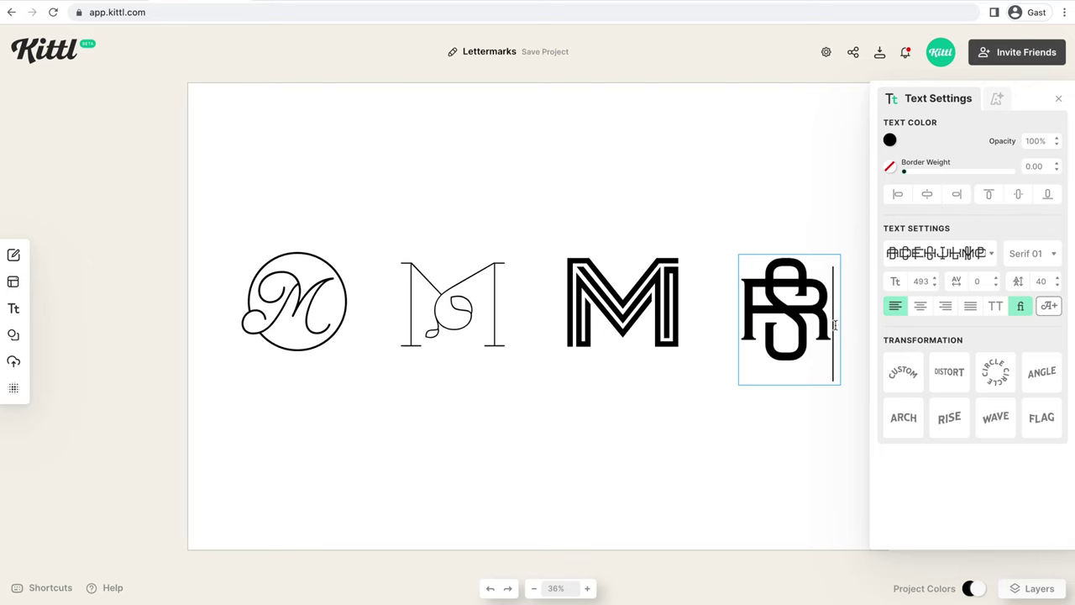
{"action": "key", "text": "Escape"}
{"action": "left_click", "coordinate": [793, 431]}
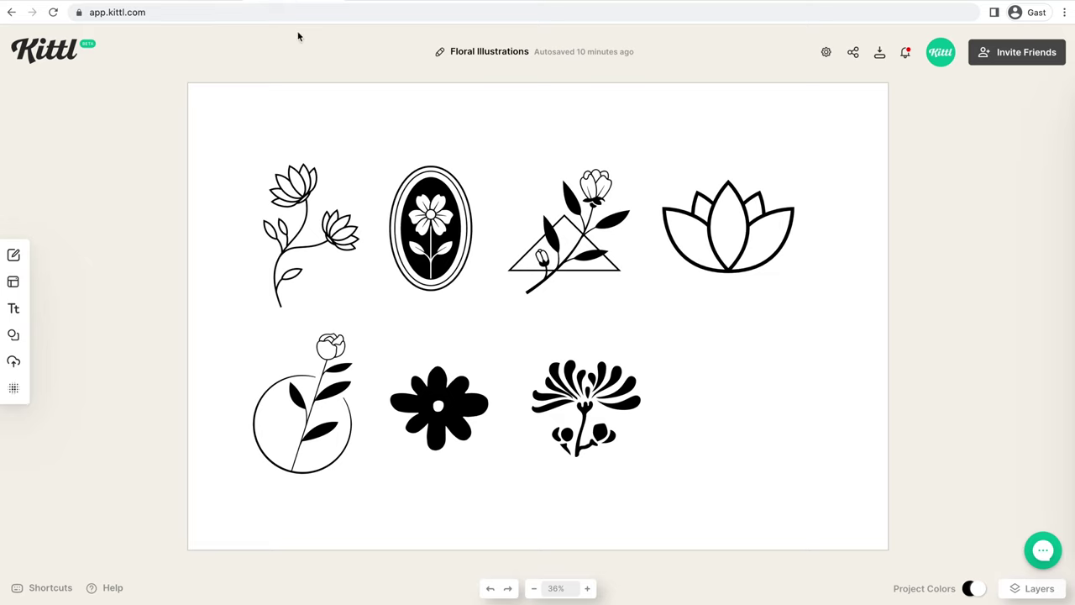
Search the elements library for "flower" in the Floral Illustrations project.
{"action": "mouse_move", "coordinate": [18, 312]}
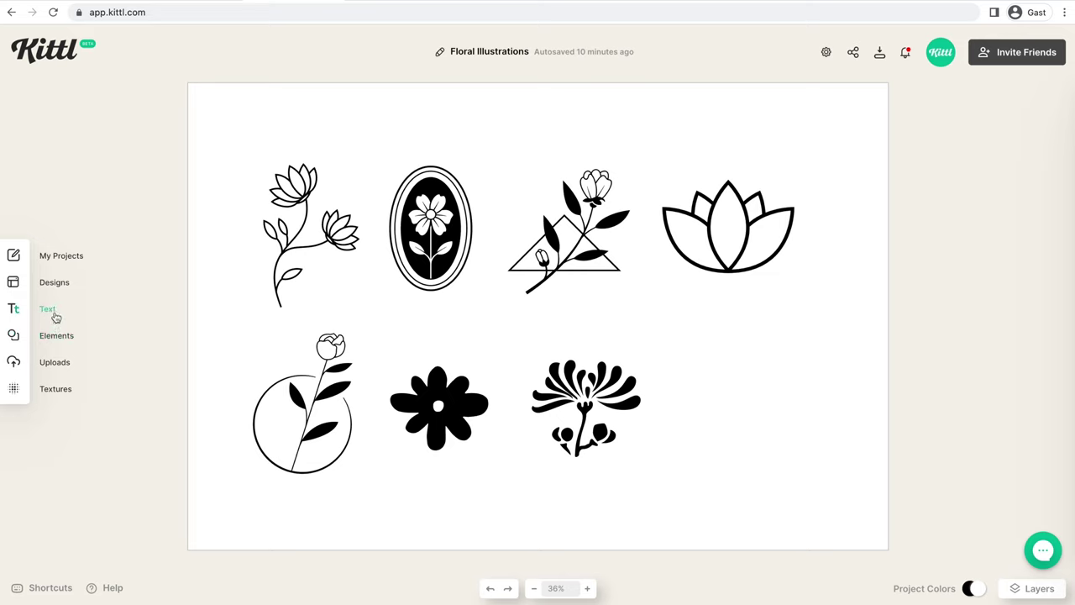
{"action": "left_click", "coordinate": [53, 337]}
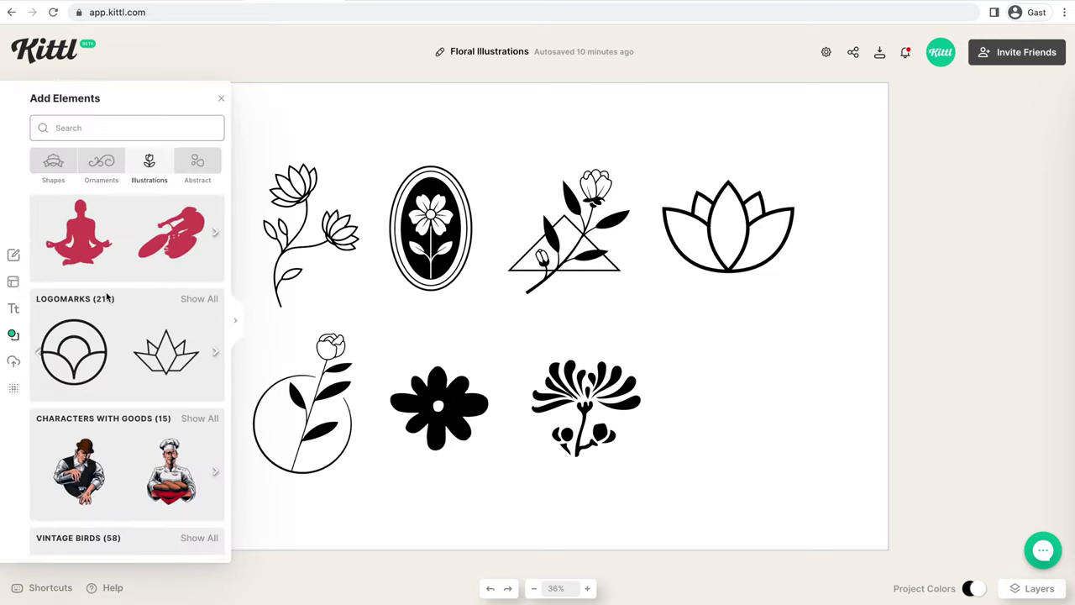
{"action": "scroll", "coordinate": [108, 296], "scroll_direction": "up", "scroll_amount": 2}
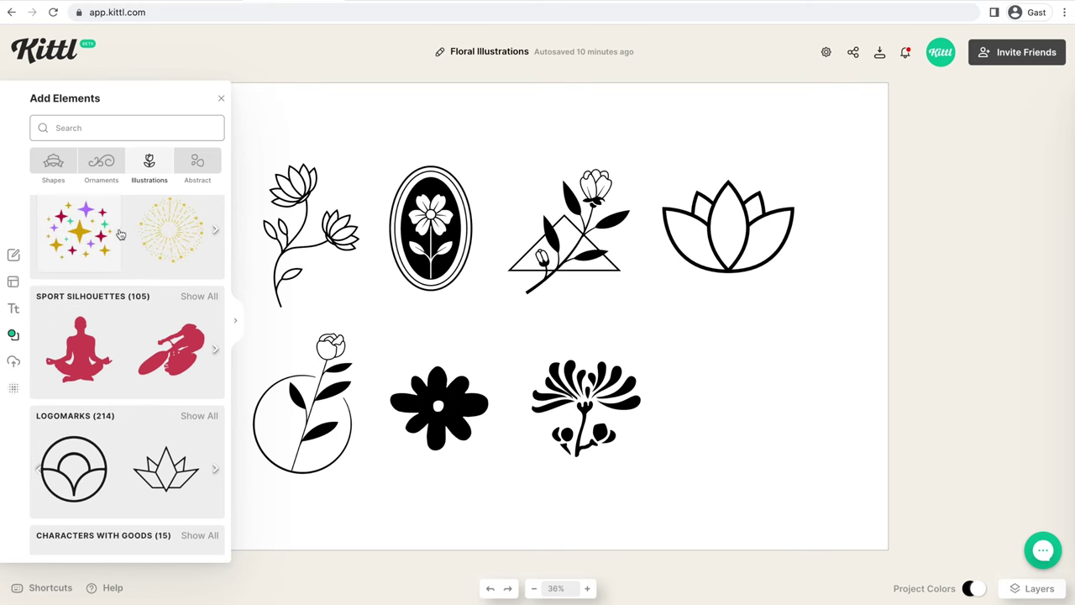
{"action": "scroll", "coordinate": [120, 234], "scroll_direction": "up", "scroll_amount": 2}
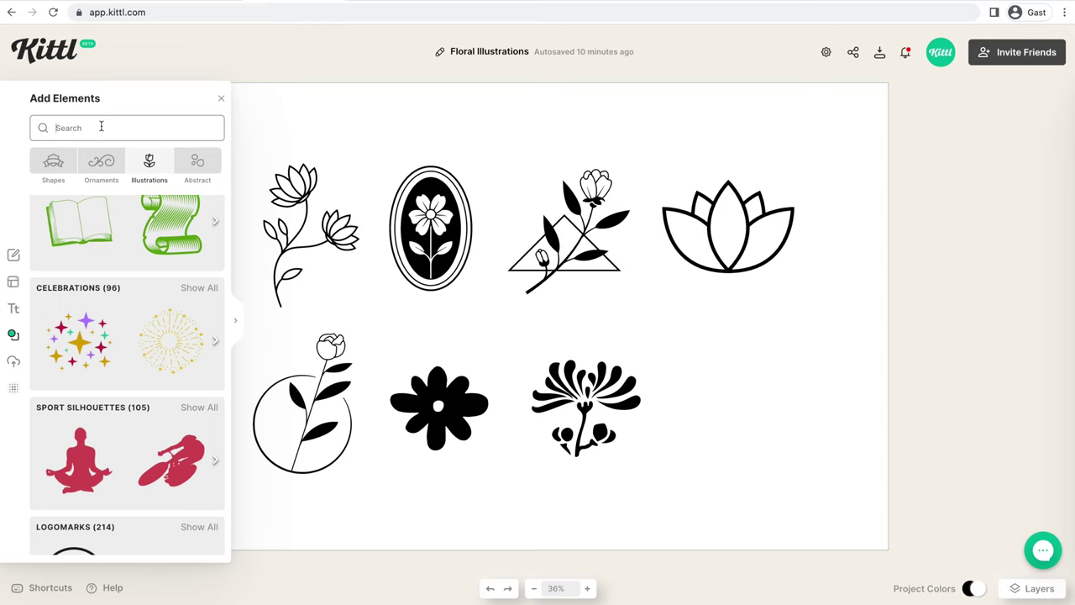
{"action": "type", "text": "flower"}
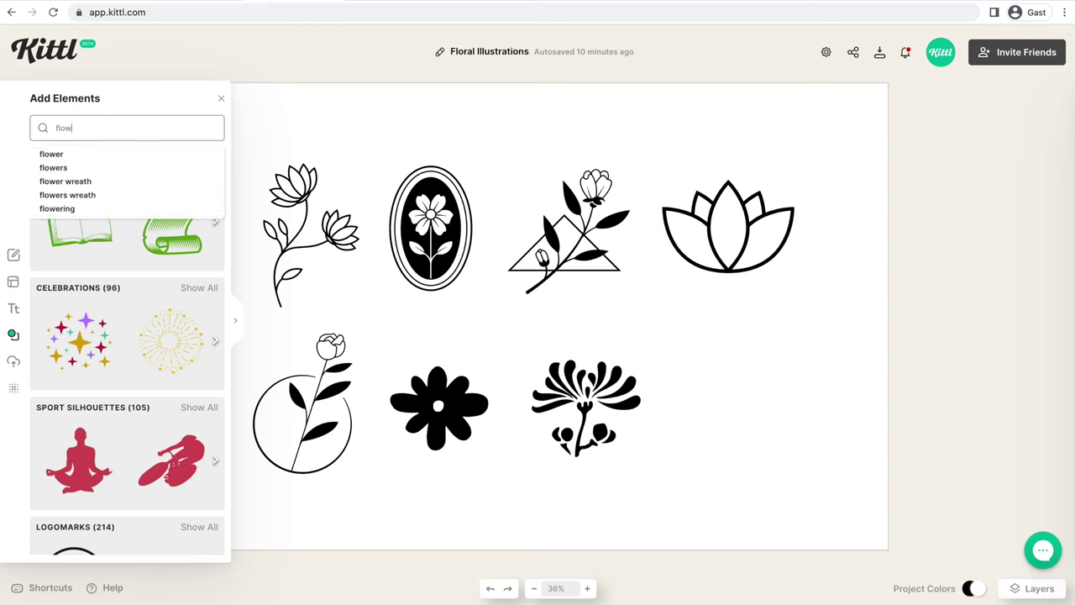
{"action": "key", "text": "Return"}
Browse the flower search results, expanding the elements library to full width.
{"action": "scroll", "coordinate": [157, 278], "scroll_direction": "down", "scroll_amount": 5}
{"action": "scroll", "coordinate": [158, 277], "scroll_direction": "down", "scroll_amount": 3}
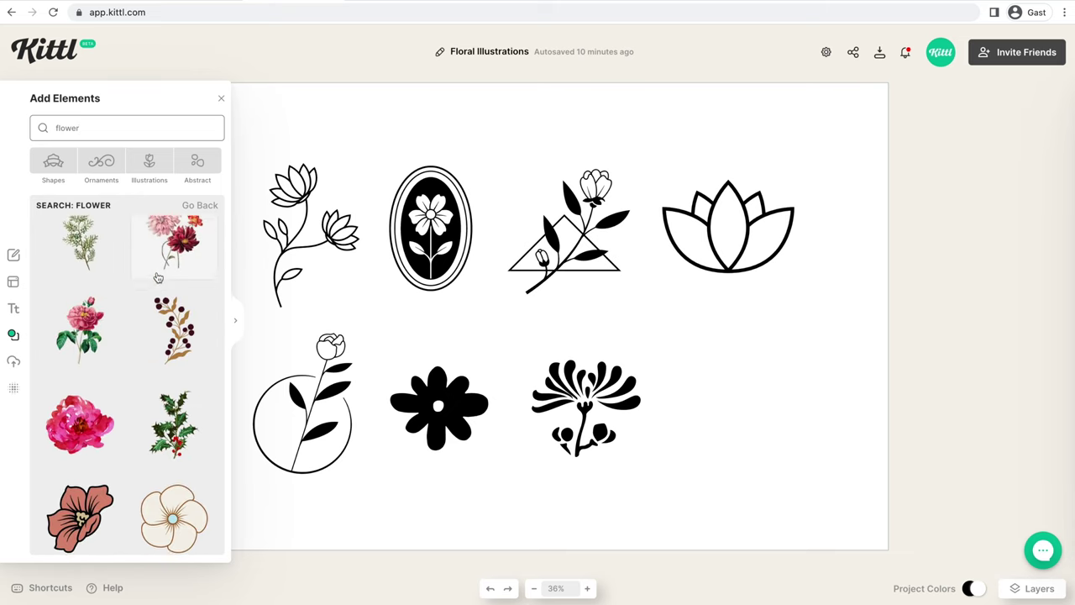
{"action": "left_click", "coordinate": [237, 332]}
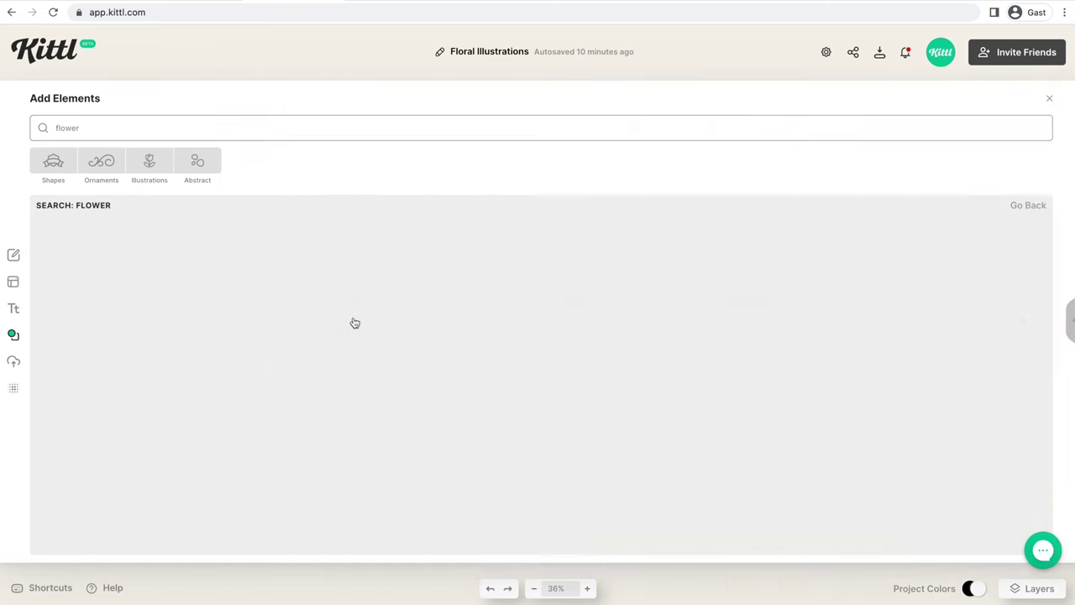
{"action": "scroll", "coordinate": [450, 307], "scroll_direction": "down", "scroll_amount": 15}
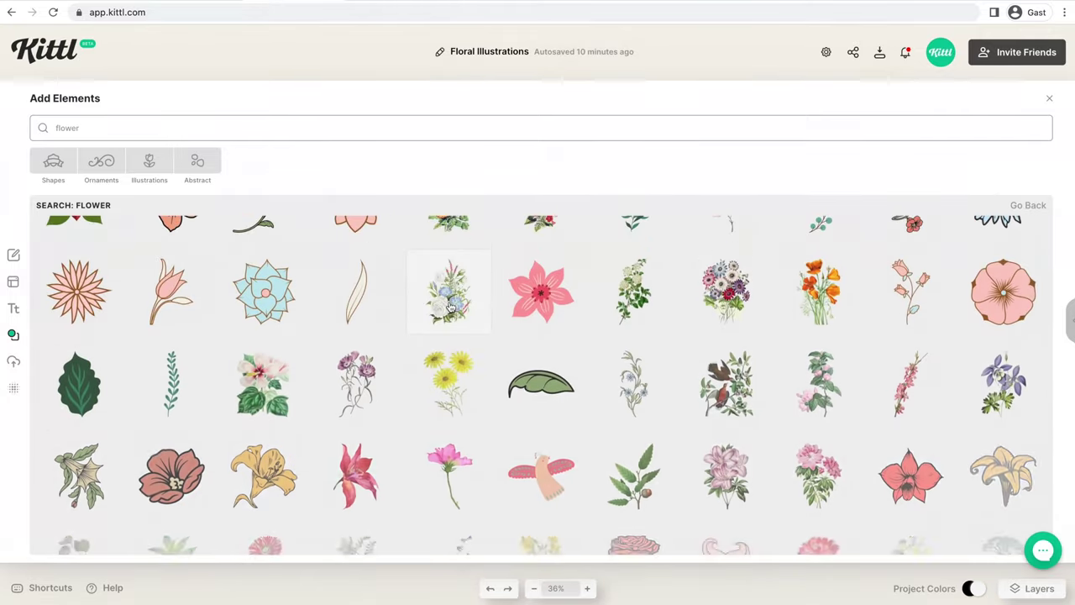
{"action": "scroll", "coordinate": [449, 306], "scroll_direction": "down", "scroll_amount": 15}
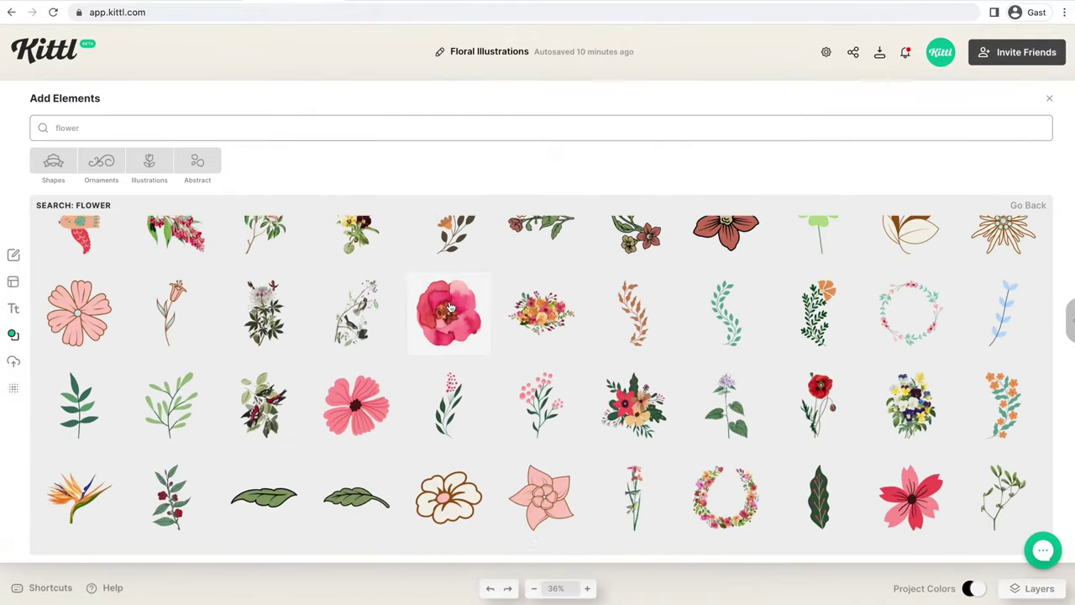
{"action": "scroll", "coordinate": [449, 306], "scroll_direction": "down", "scroll_amount": 3}
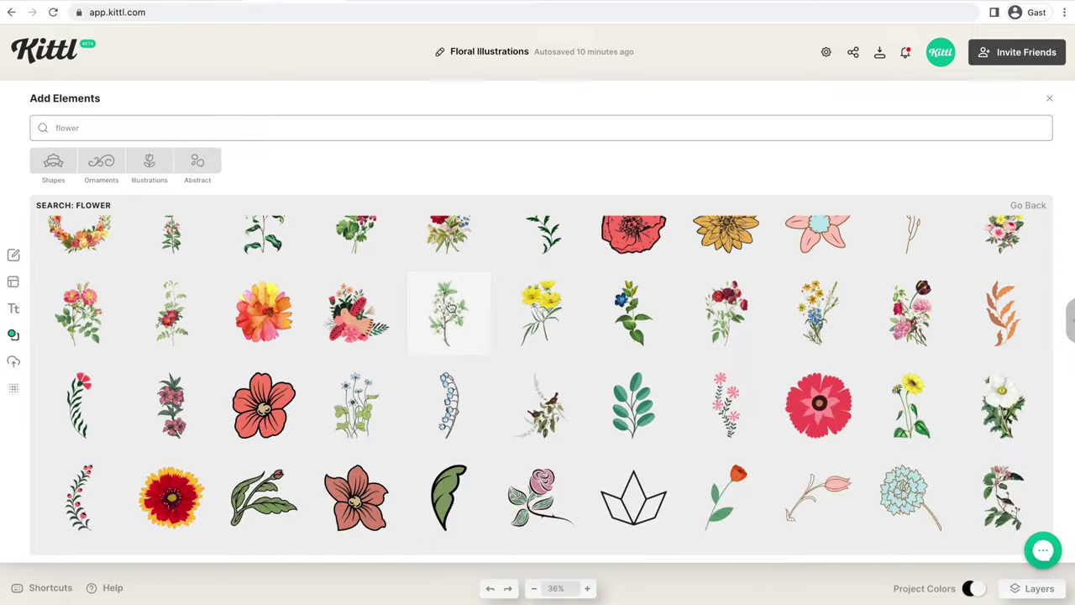
Leave the flower search and examine the illustration collections from Vintage Flowers through to Logomarks.
{"action": "left_click", "coordinate": [1025, 205]}
{"action": "scroll", "coordinate": [394, 322], "scroll_direction": "down", "scroll_amount": 3}
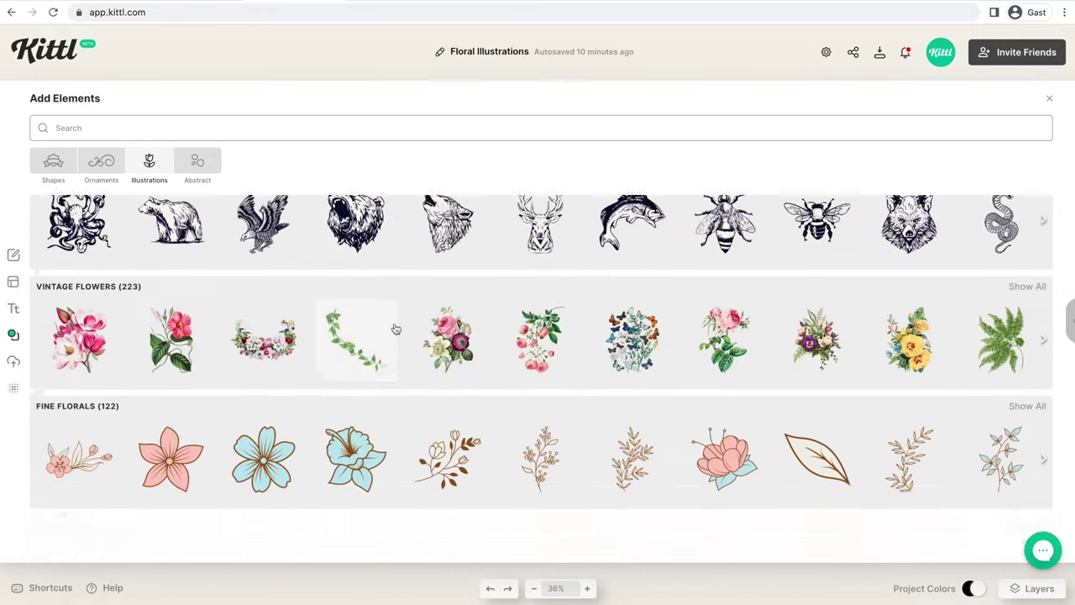
{"action": "scroll", "coordinate": [395, 329], "scroll_direction": "down", "scroll_amount": 15}
{"action": "scroll", "coordinate": [396, 329], "scroll_direction": "down", "scroll_amount": 15}
{"action": "scroll", "coordinate": [395, 329], "scroll_direction": "down", "scroll_amount": 12}
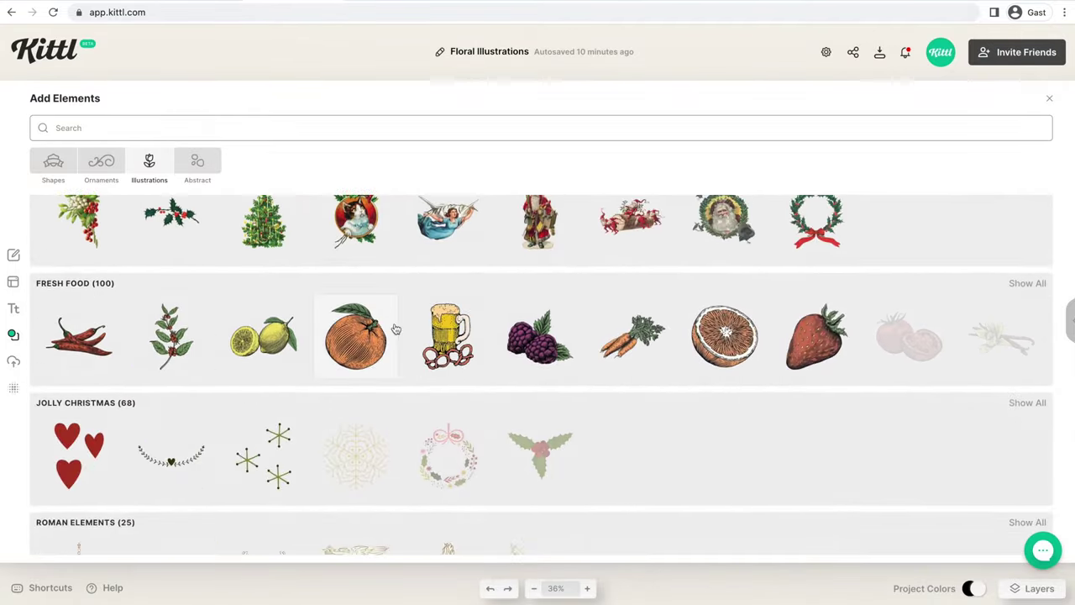
{"action": "scroll", "coordinate": [396, 329], "scroll_direction": "down", "scroll_amount": 5}
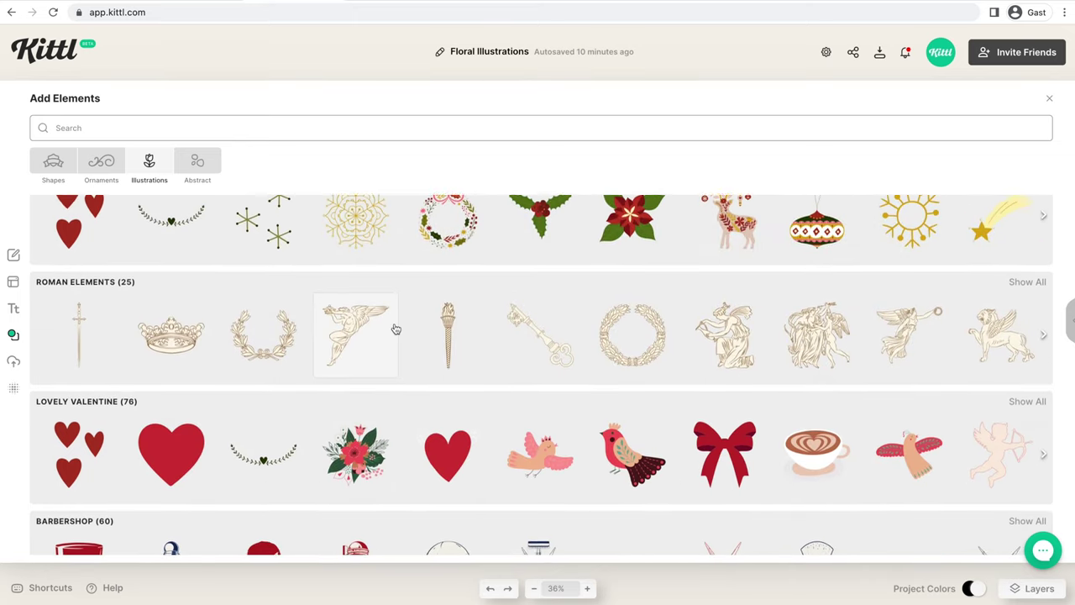
{"action": "scroll", "coordinate": [396, 328], "scroll_direction": "down", "scroll_amount": 4}
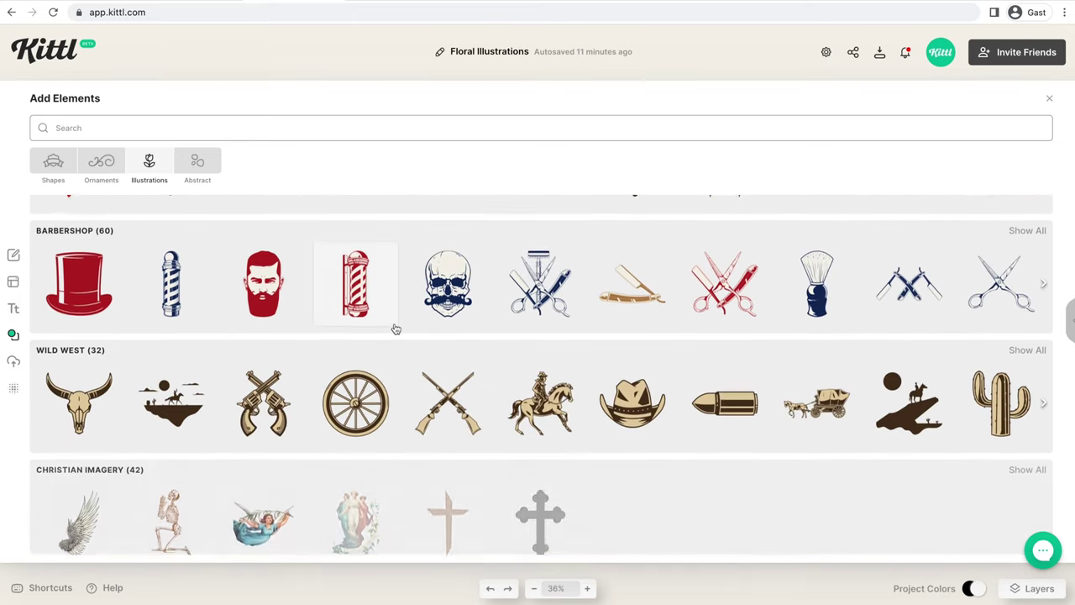
{"action": "scroll", "coordinate": [396, 329], "scroll_direction": "down", "scroll_amount": 5}
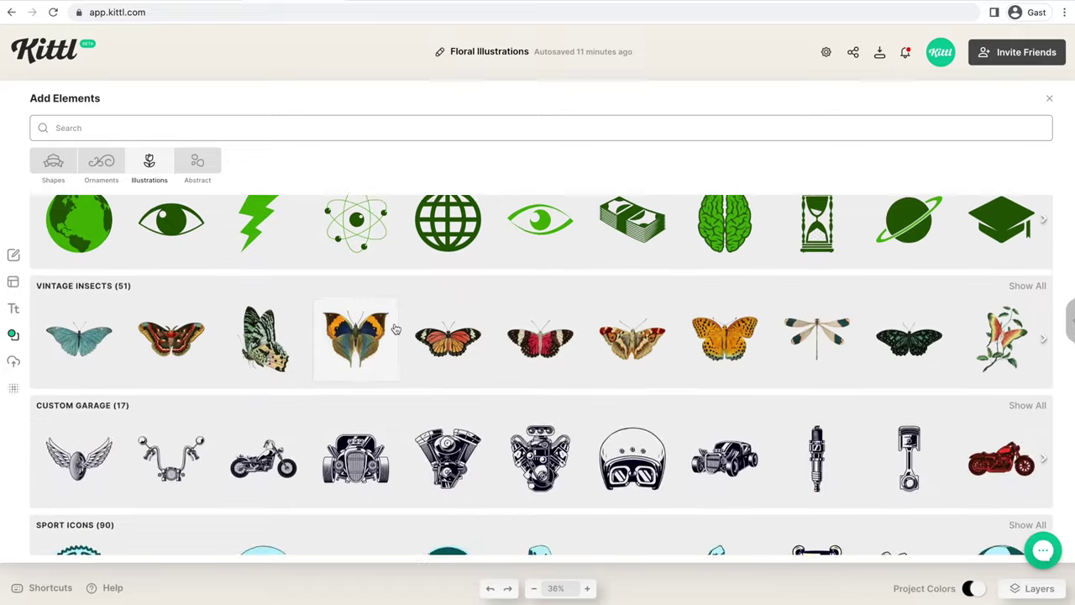
{"action": "scroll", "coordinate": [396, 329], "scroll_direction": "down", "scroll_amount": 5}
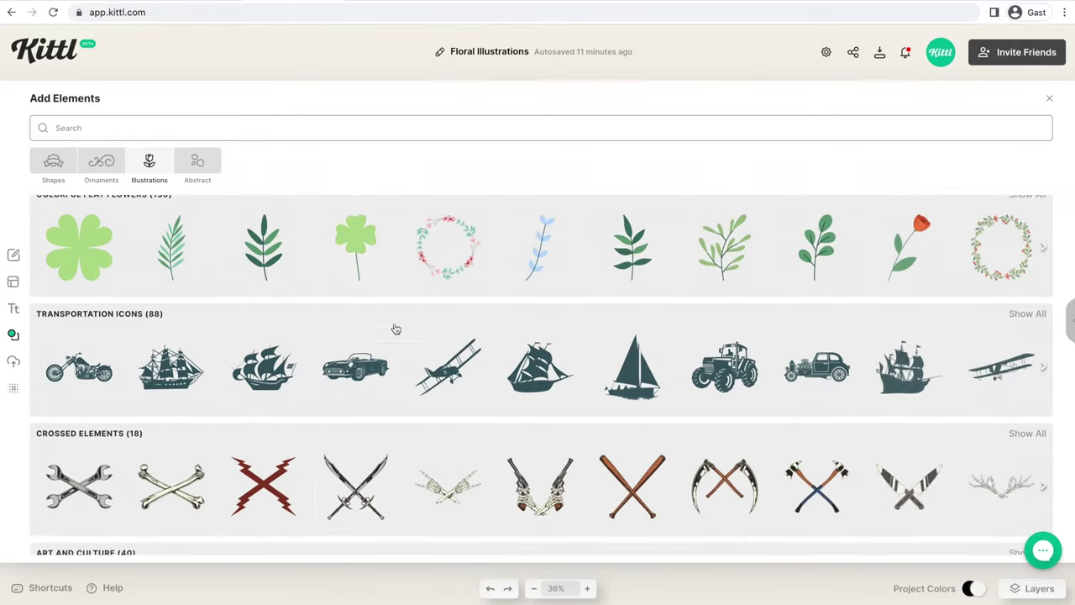
{"action": "scroll", "coordinate": [395, 329], "scroll_direction": "down", "scroll_amount": 4}
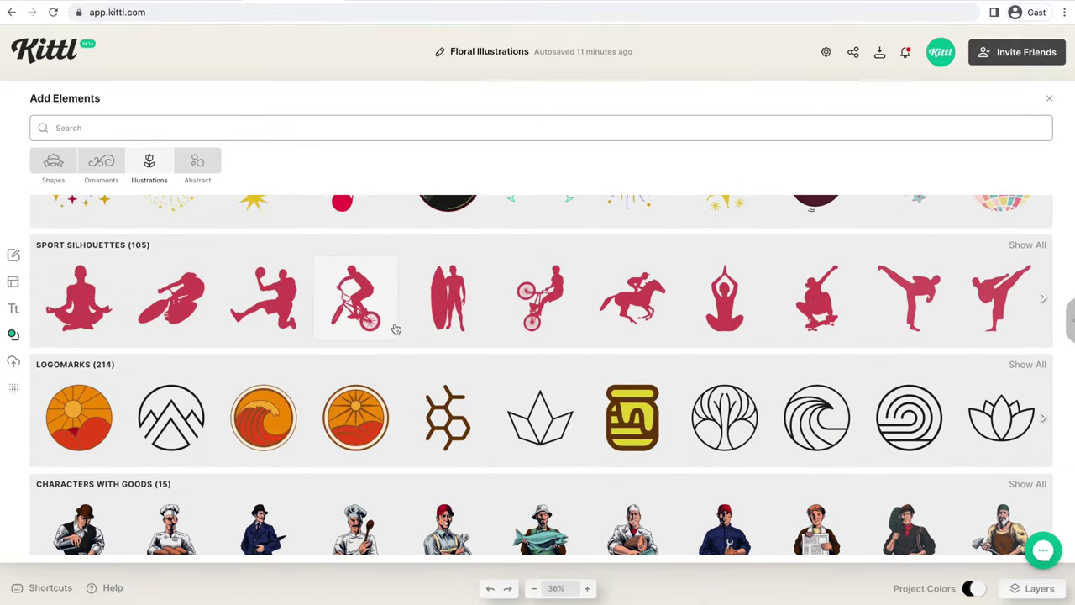
Examine the full Logomarks collection, then return to the canvas.
{"action": "left_click", "coordinate": [1028, 365]}
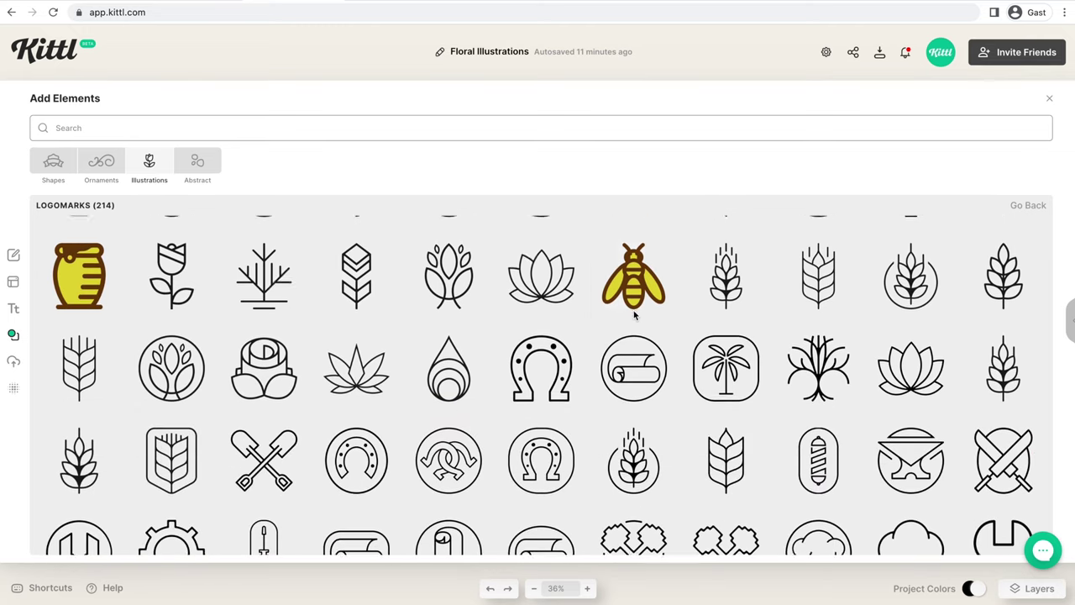
{"action": "scroll", "coordinate": [635, 316], "scroll_direction": "down", "scroll_amount": 1}
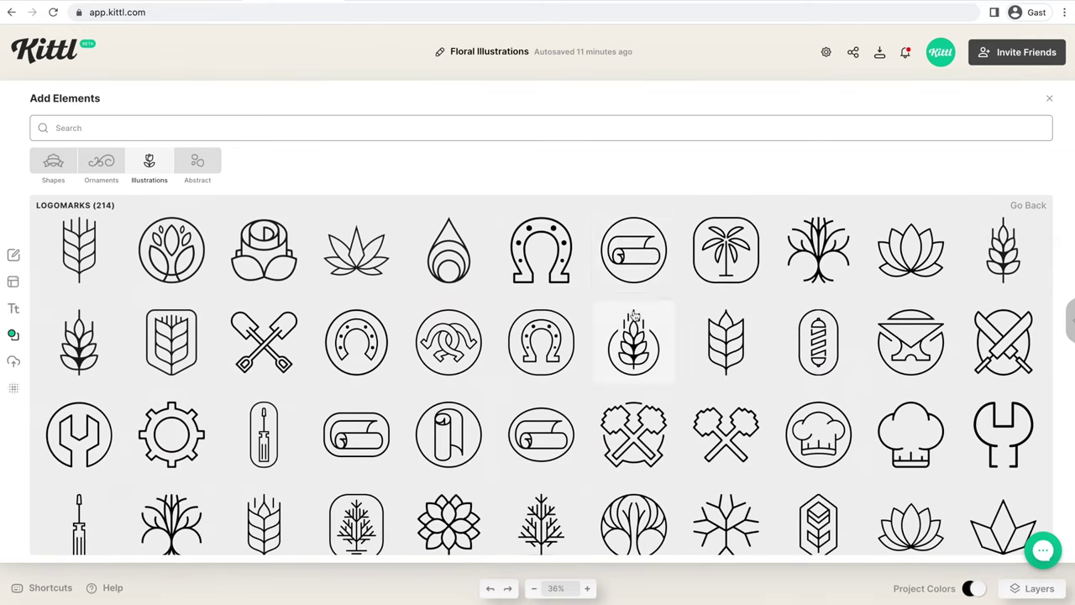
{"action": "scroll", "coordinate": [635, 316], "scroll_direction": "down", "scroll_amount": 5}
{"action": "scroll", "coordinate": [635, 315], "scroll_direction": "down", "scroll_amount": 4}
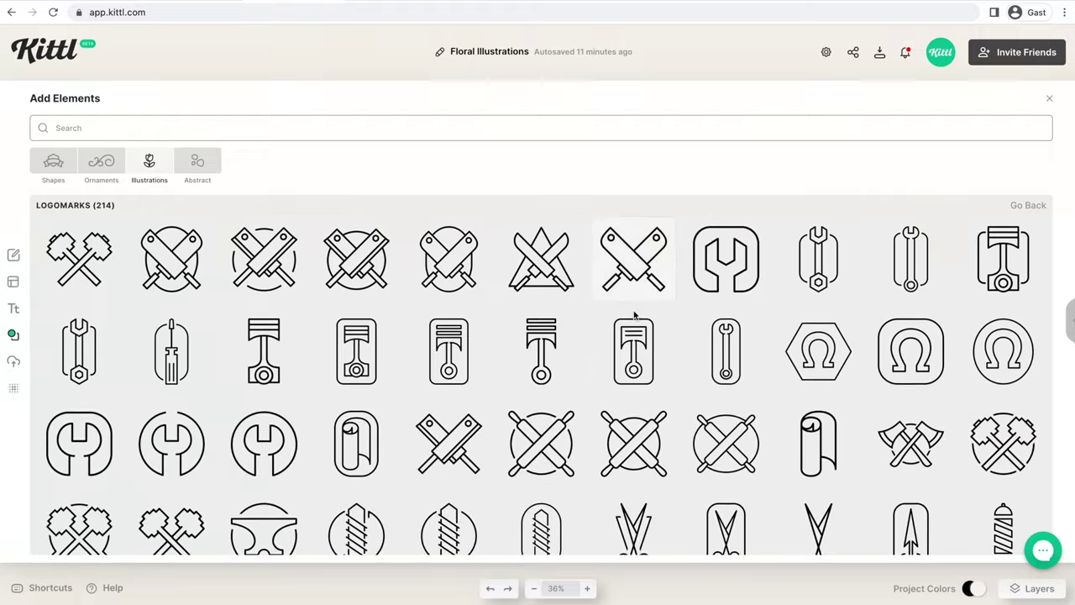
{"action": "scroll", "coordinate": [635, 315], "scroll_direction": "down", "scroll_amount": 4}
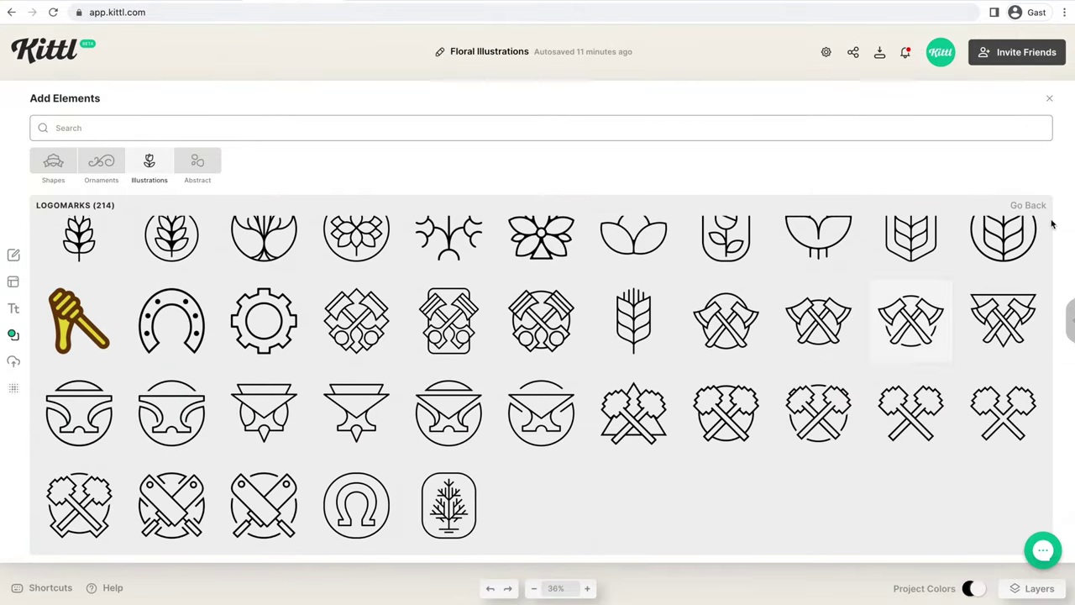
{"action": "left_click", "coordinate": [1028, 207]}
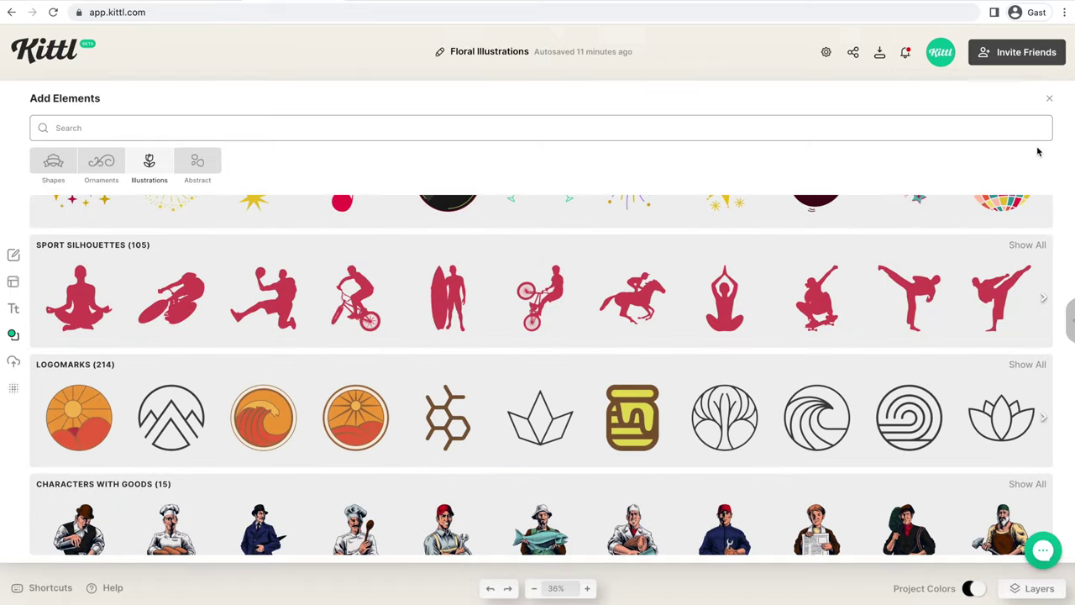
{"action": "left_click", "coordinate": [1051, 102]}
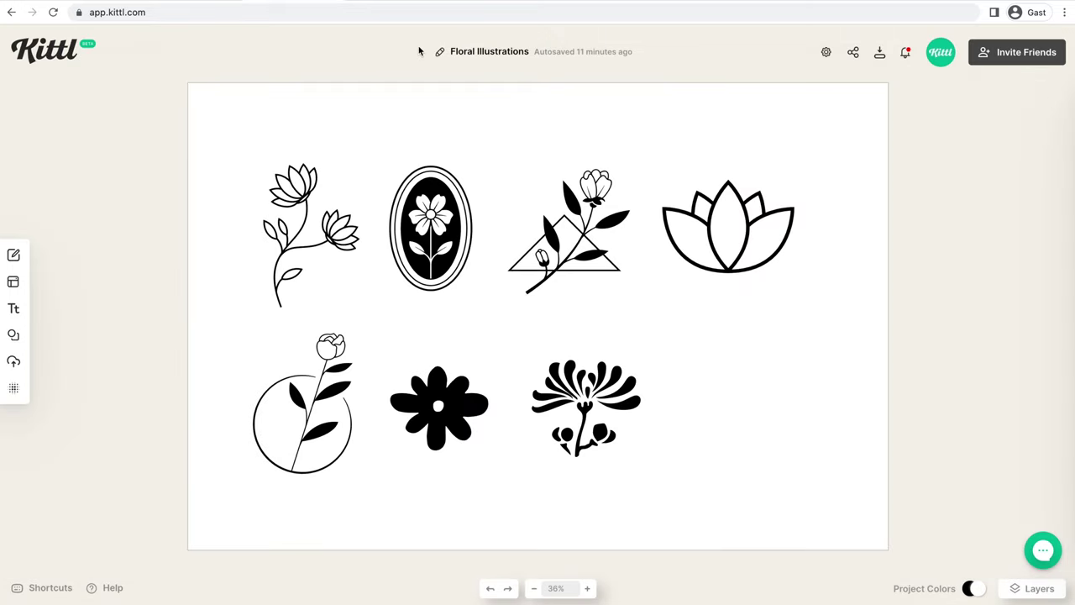
In the Combining Shapes project, add the teardrop from Basic Shapes and place it over the leafy sprig.
{"action": "left_click", "coordinate": [394, 2]}
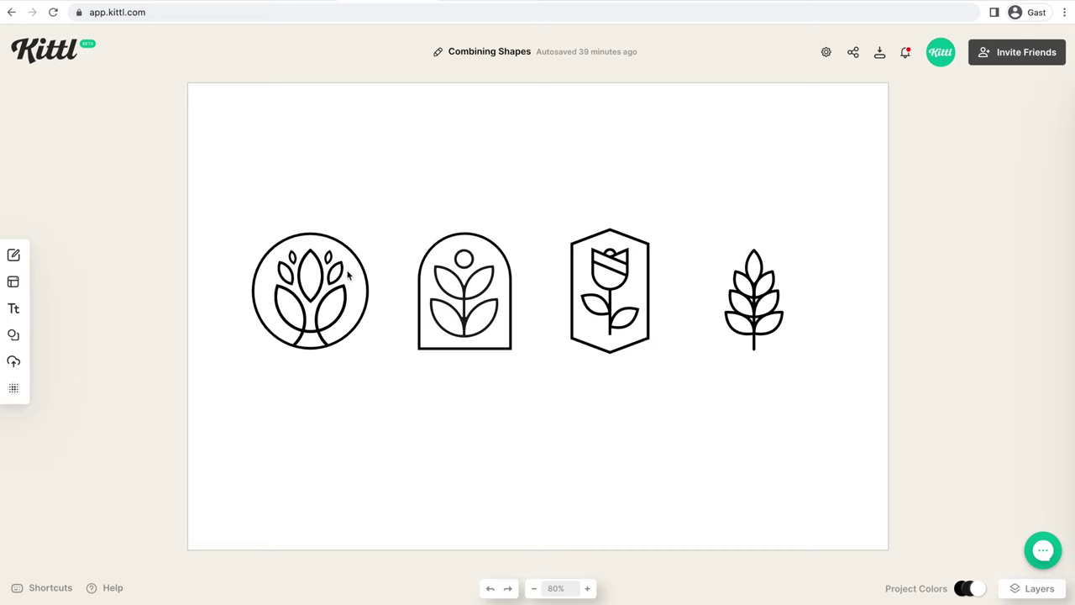
{"action": "left_click", "coordinate": [16, 336]}
{"action": "scroll", "coordinate": [97, 303], "scroll_direction": "down", "scroll_amount": 3}
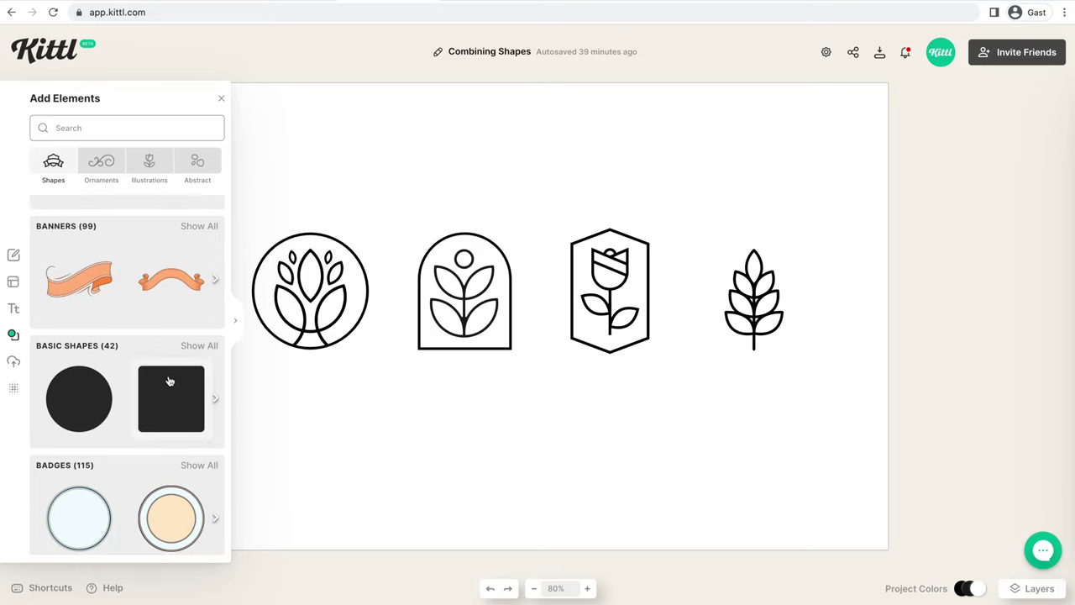
{"action": "scroll", "coordinate": [169, 381], "scroll_direction": "right", "scroll_amount": 1}
{"action": "scroll", "coordinate": [169, 382], "scroll_direction": "right", "scroll_amount": 5}
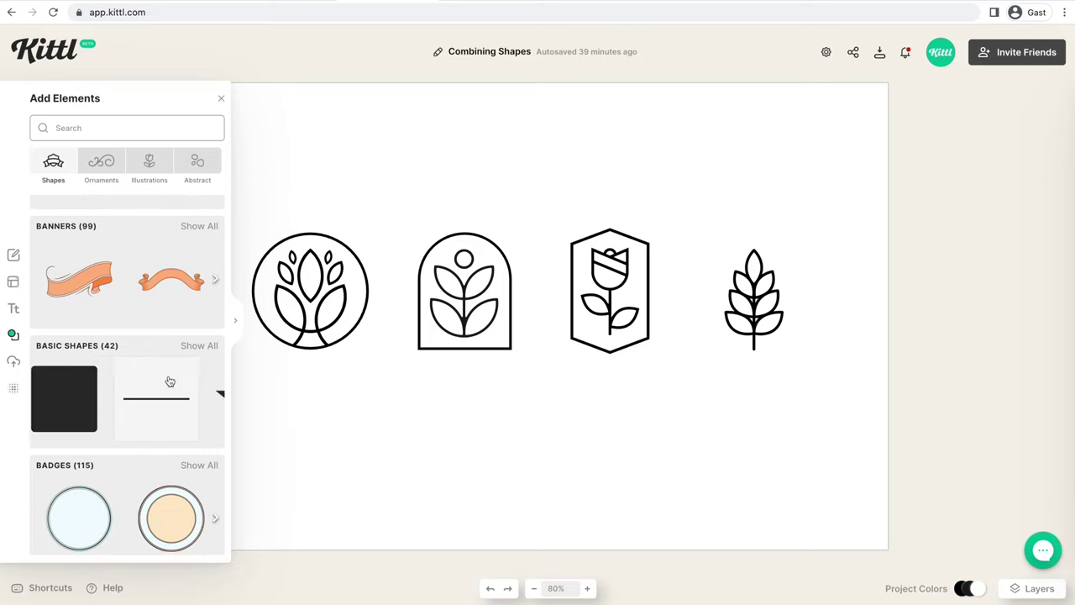
{"action": "scroll", "coordinate": [168, 382], "scroll_direction": "right", "scroll_amount": 5}
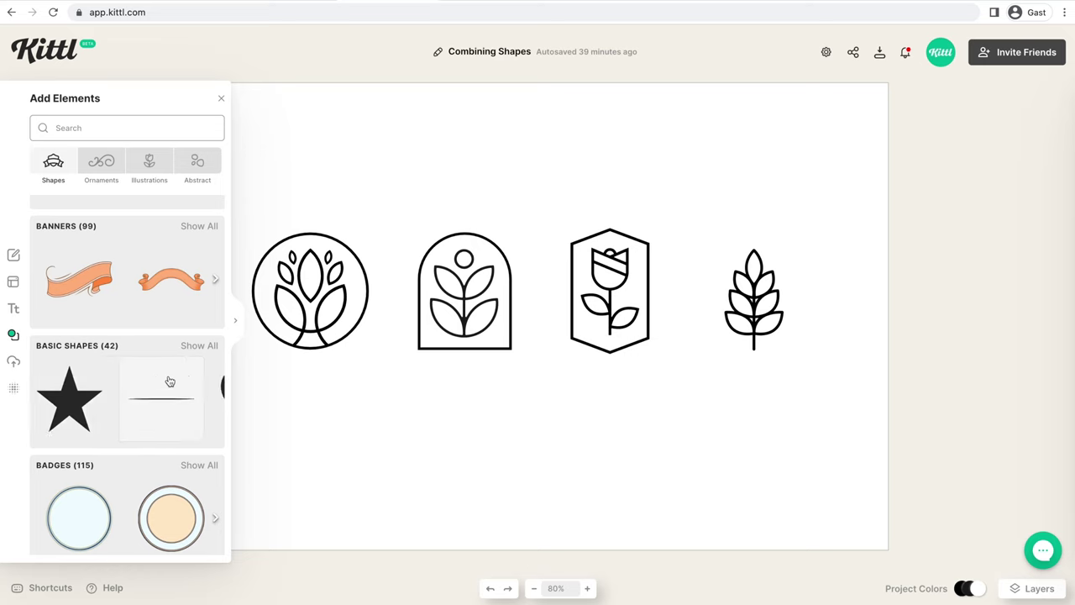
{"action": "scroll", "coordinate": [169, 381], "scroll_direction": "right", "scroll_amount": 4}
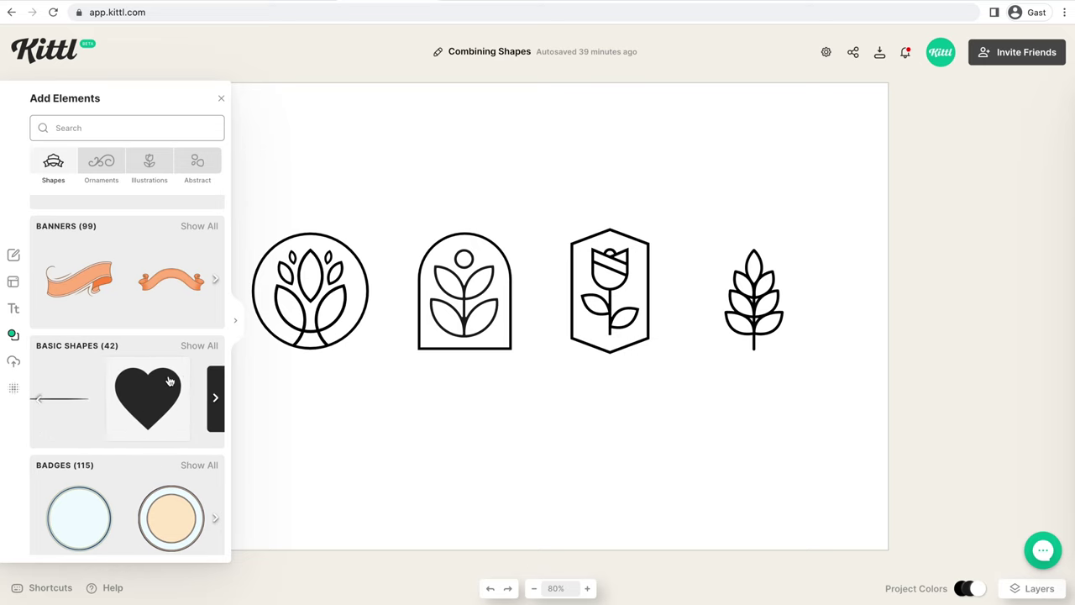
{"action": "scroll", "coordinate": [169, 381], "scroll_direction": "right", "scroll_amount": 6}
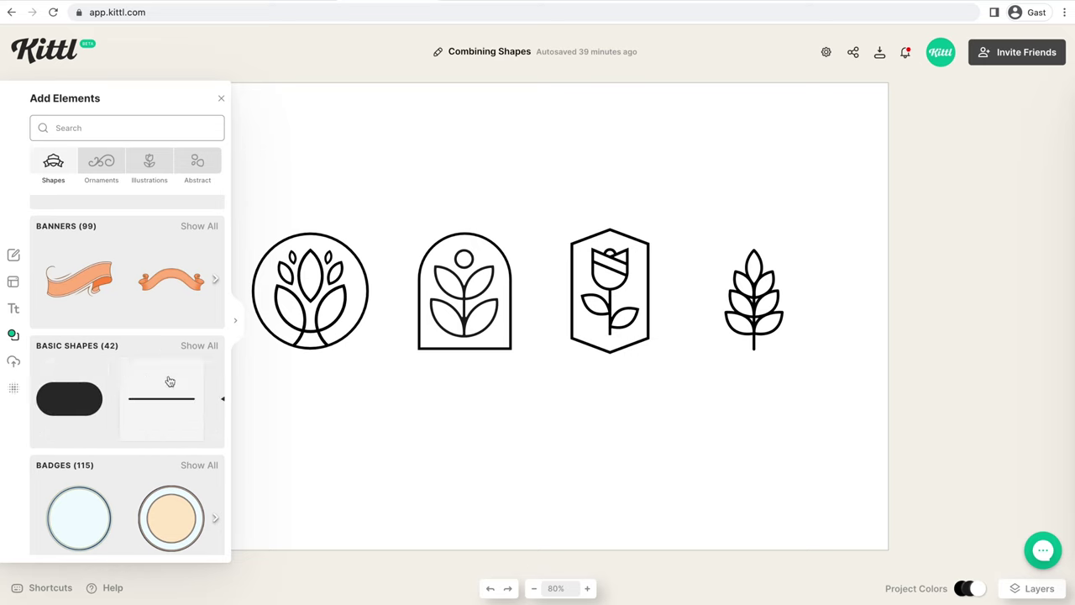
{"action": "scroll", "coordinate": [169, 382], "scroll_direction": "right", "scroll_amount": 8}
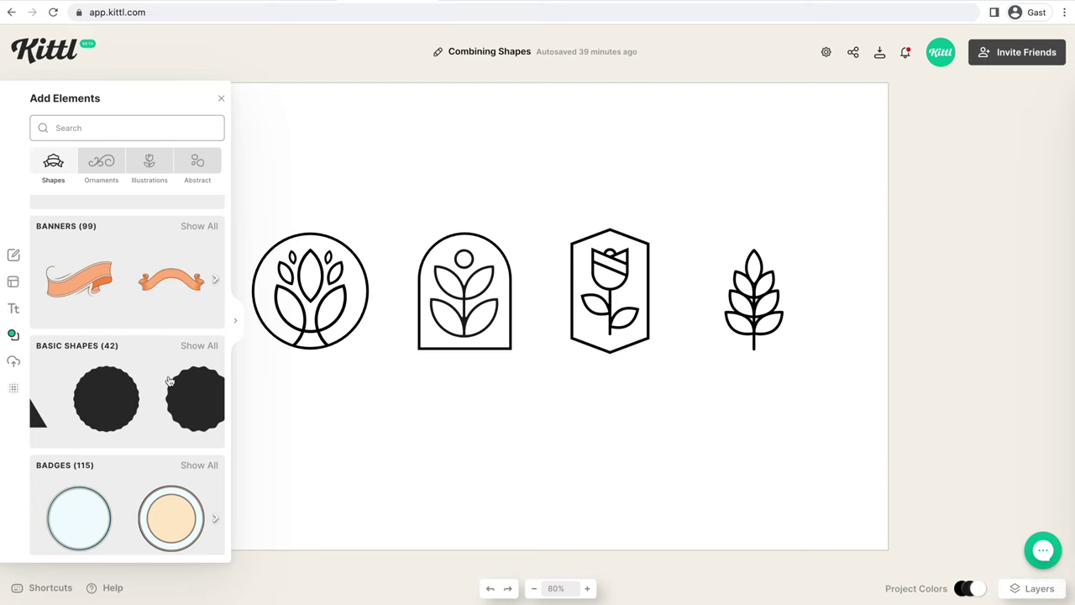
{"action": "scroll", "coordinate": [169, 382], "scroll_direction": "right", "scroll_amount": 2}
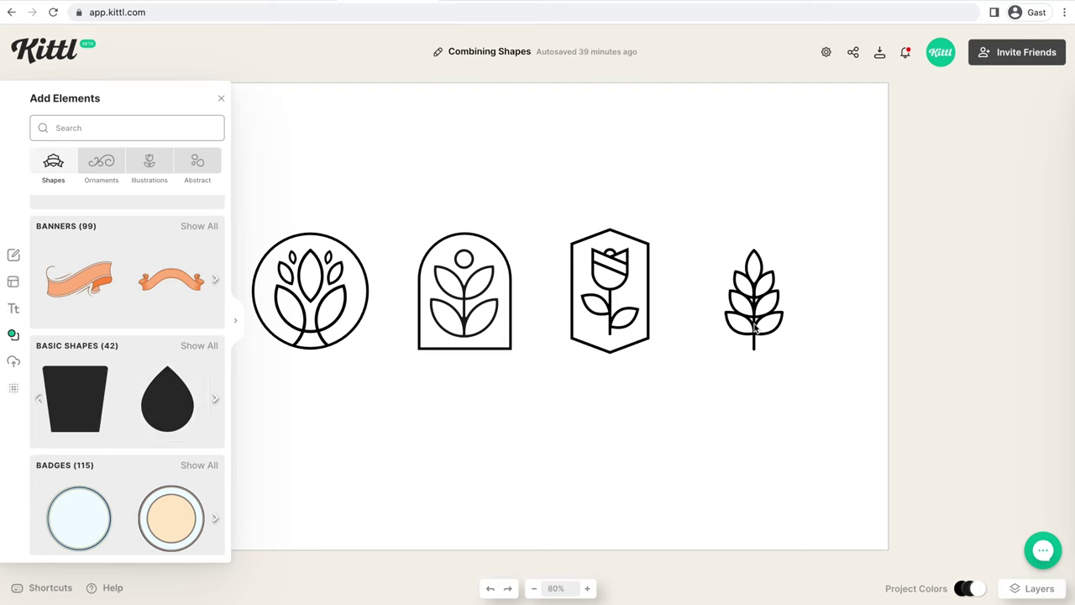
{"action": "left_click", "coordinate": [151, 409]}
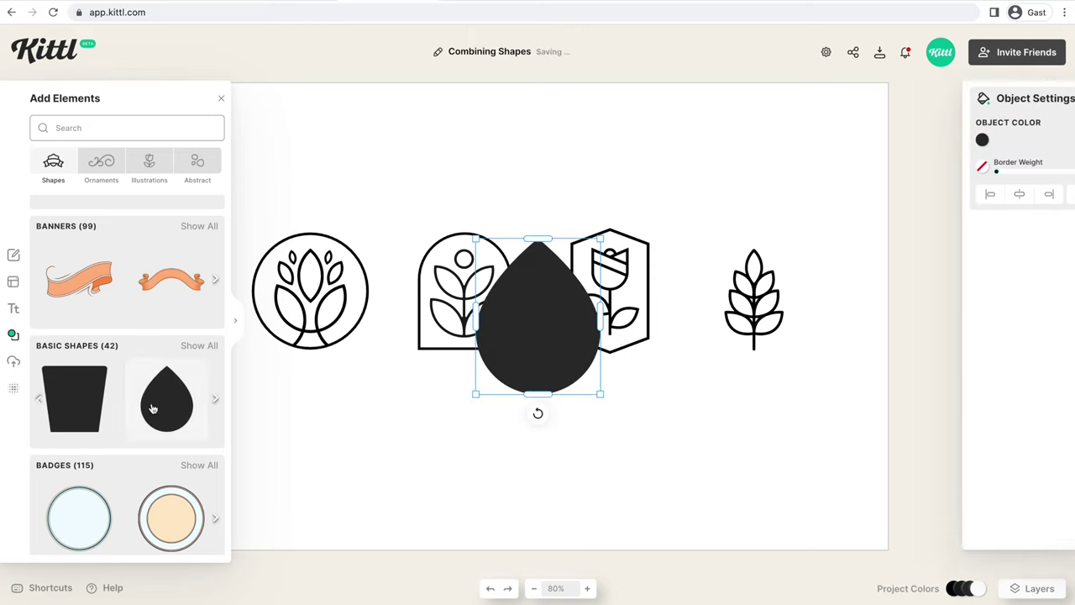
{"action": "left_click_drag", "start_coordinate": [534, 343], "coordinate": [728, 310]}
Give the teardrop a black border with weight 3 and remove its fill color.
{"action": "left_click", "coordinate": [889, 166]}
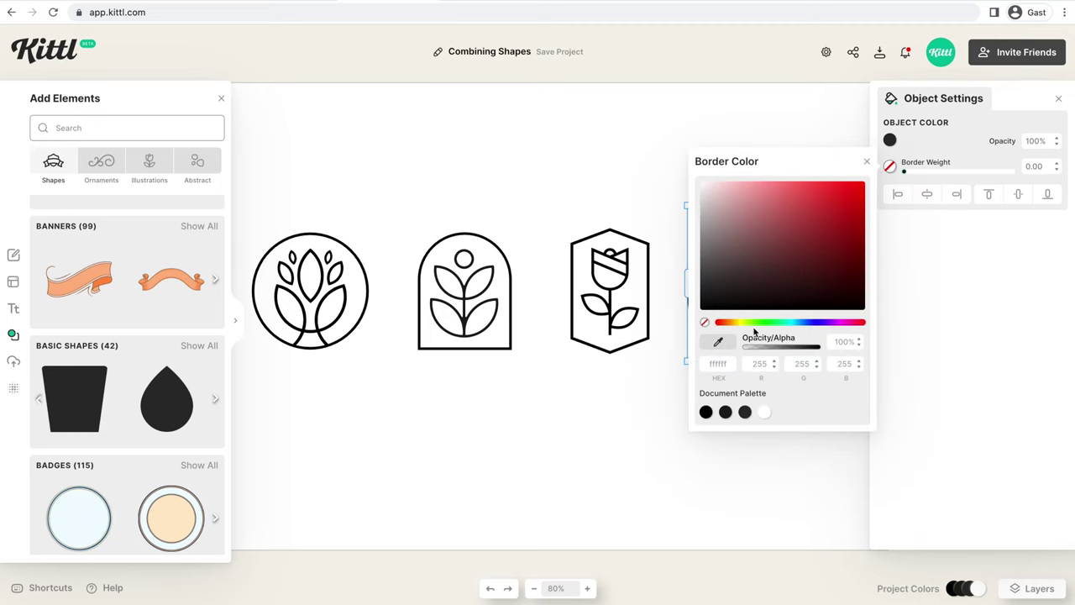
{"action": "left_click", "coordinate": [706, 412]}
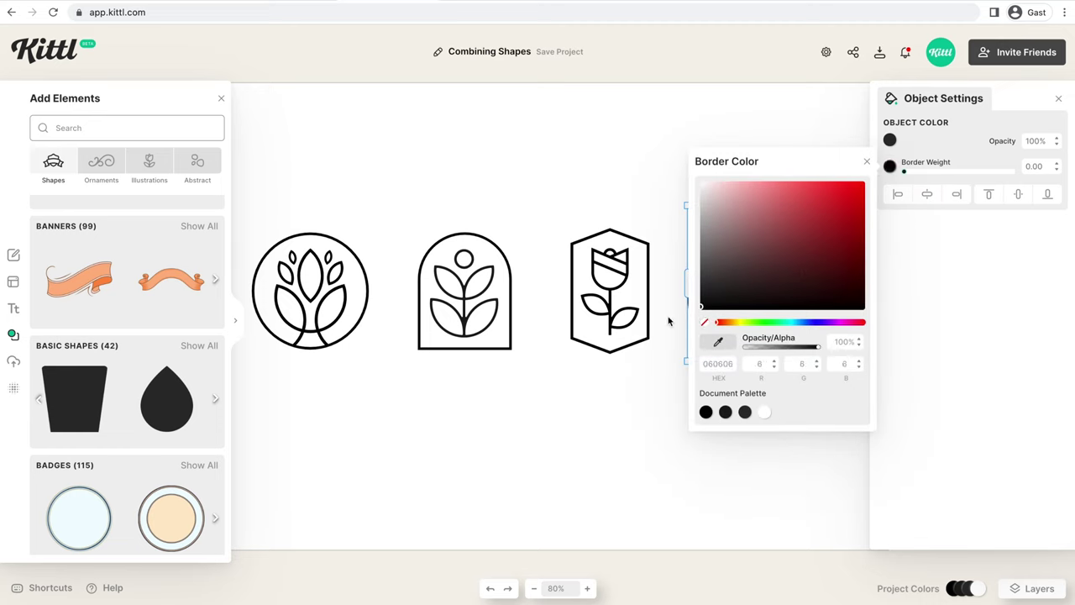
{"action": "left_click", "coordinate": [1044, 166]}
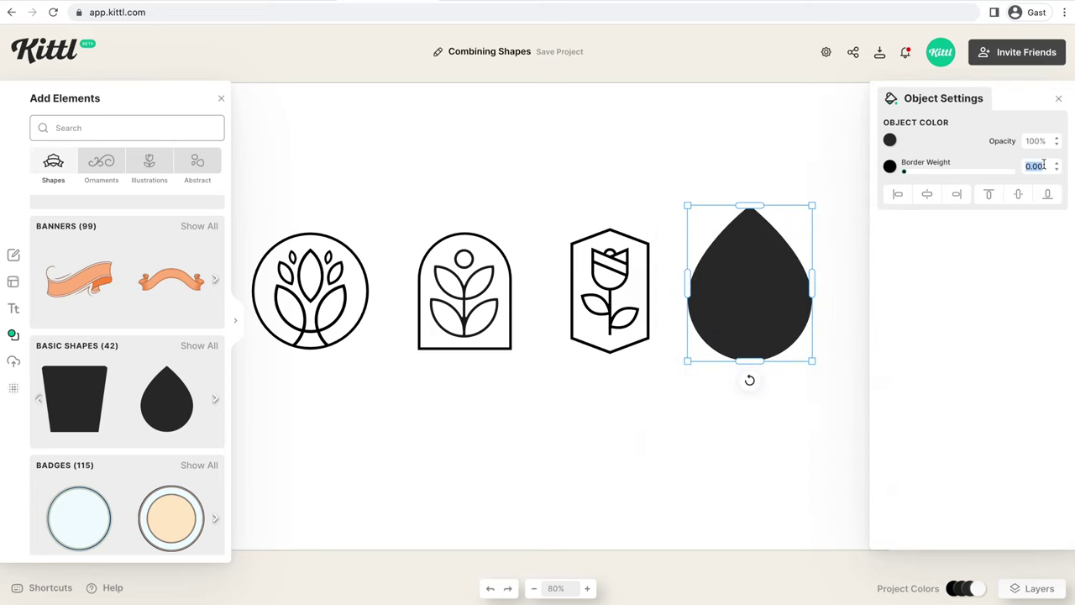
{"action": "type", "text": "3"}
{"action": "key", "text": "Return"}
{"action": "left_click", "coordinate": [890, 140]}
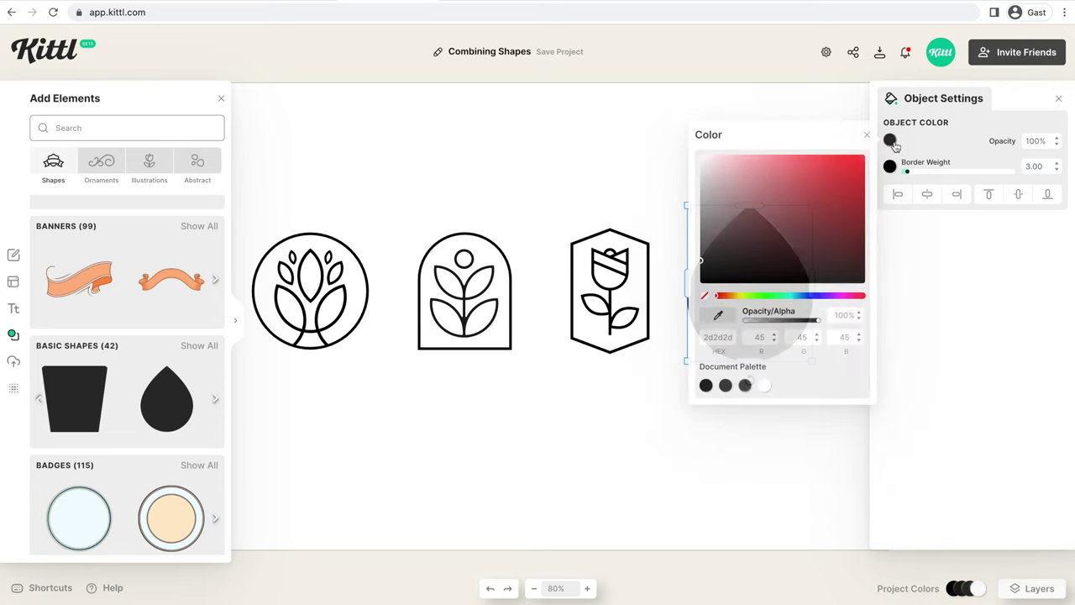
{"action": "left_click", "coordinate": [705, 296]}
{"action": "left_click", "coordinate": [636, 197]}
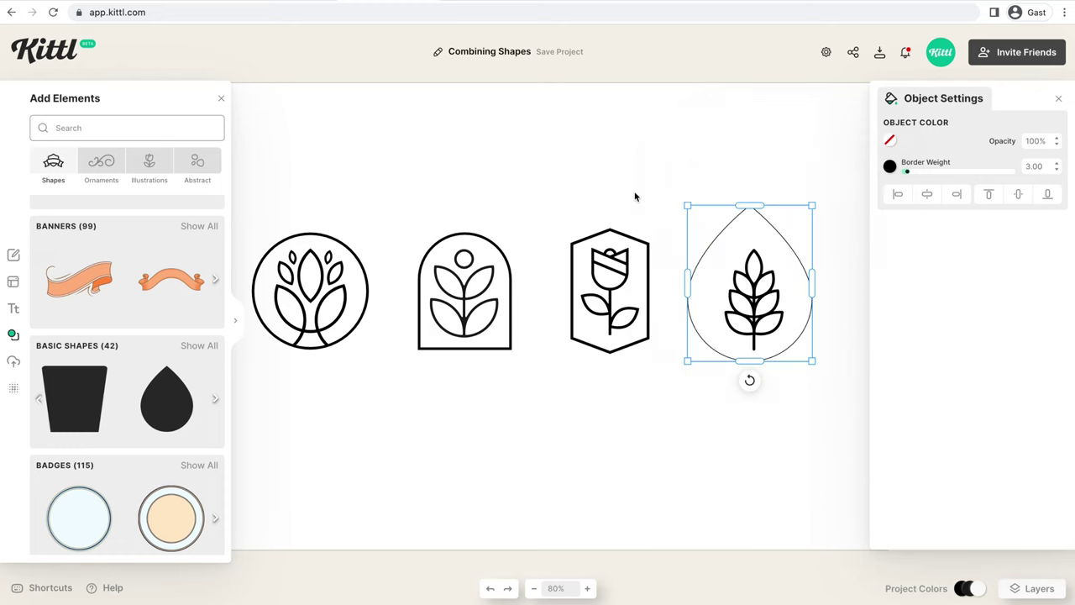
Center the teardrop outline on the leafy sprig and shrink it to about the height of the hexagonal tulip frame.
{"action": "left_click_drag", "start_coordinate": [798, 251], "coordinate": [795, 259]}
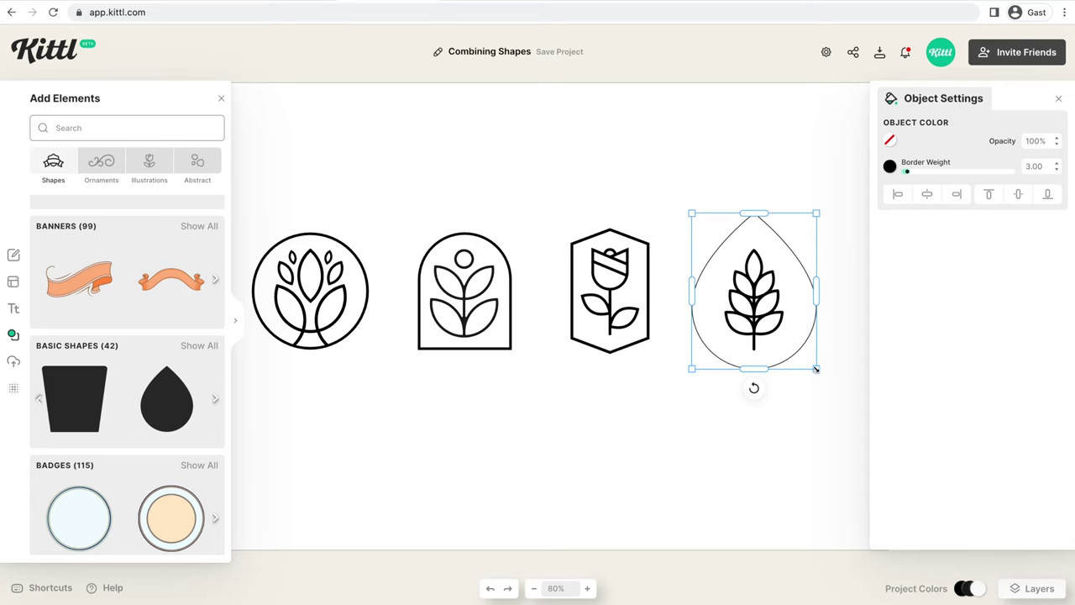
{"action": "left_click_drag", "start_coordinate": [816, 369], "coordinate": [803, 352]}
{"action": "left_click_drag", "start_coordinate": [691, 213], "coordinate": [704, 229]}
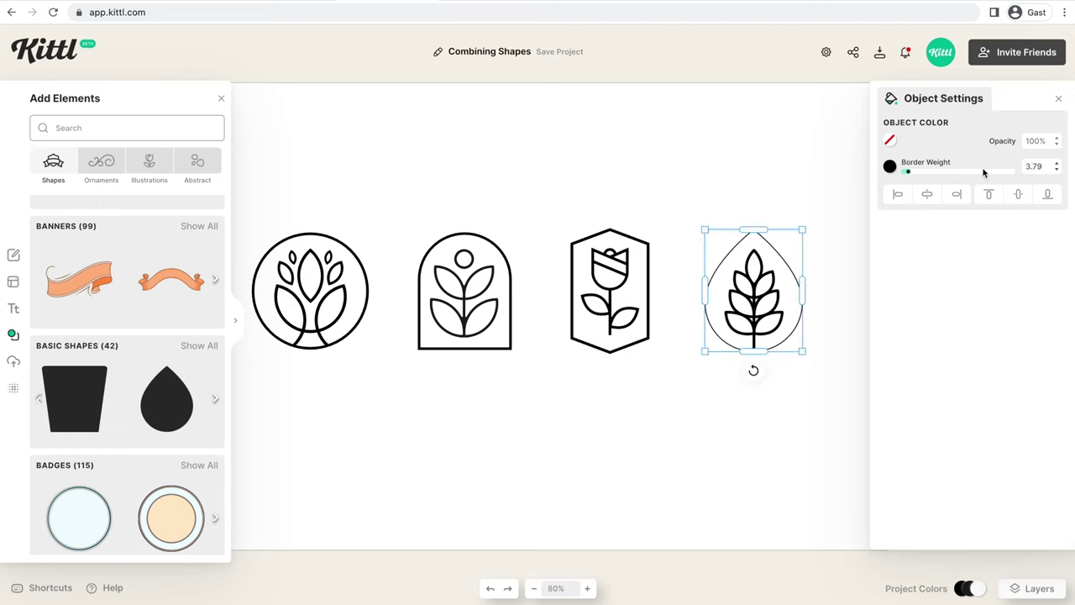
Raise the teardrop's border weight to 13.19 and compare its line thickness up close with the tulip badge.
{"action": "left_click_drag", "start_coordinate": [907, 173], "coordinate": [919, 176]}
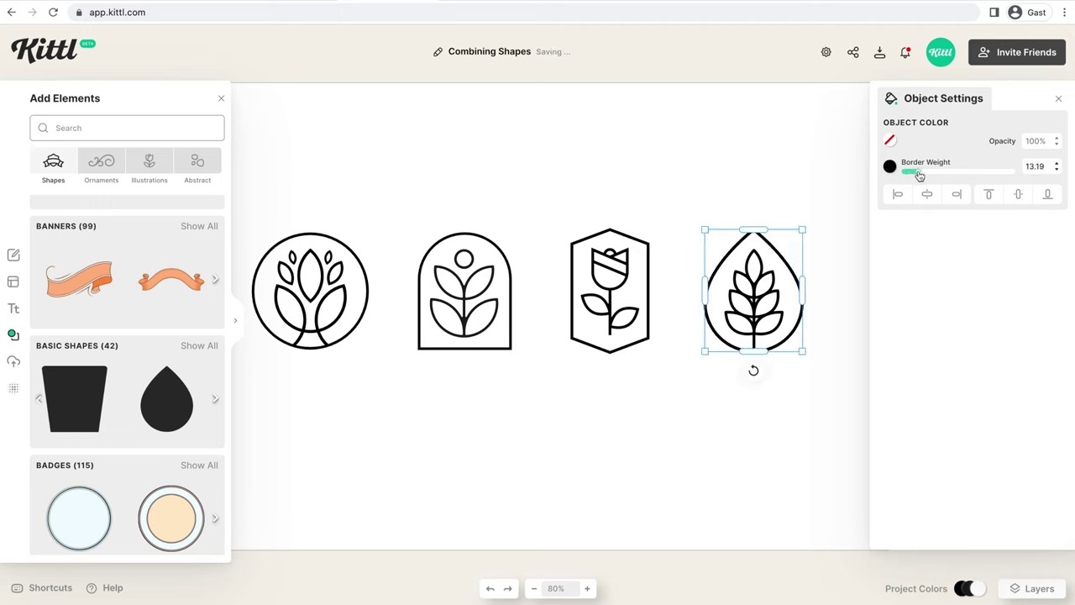
{"action": "left_click", "coordinate": [855, 210]}
{"action": "key", "text": "super+plus"}
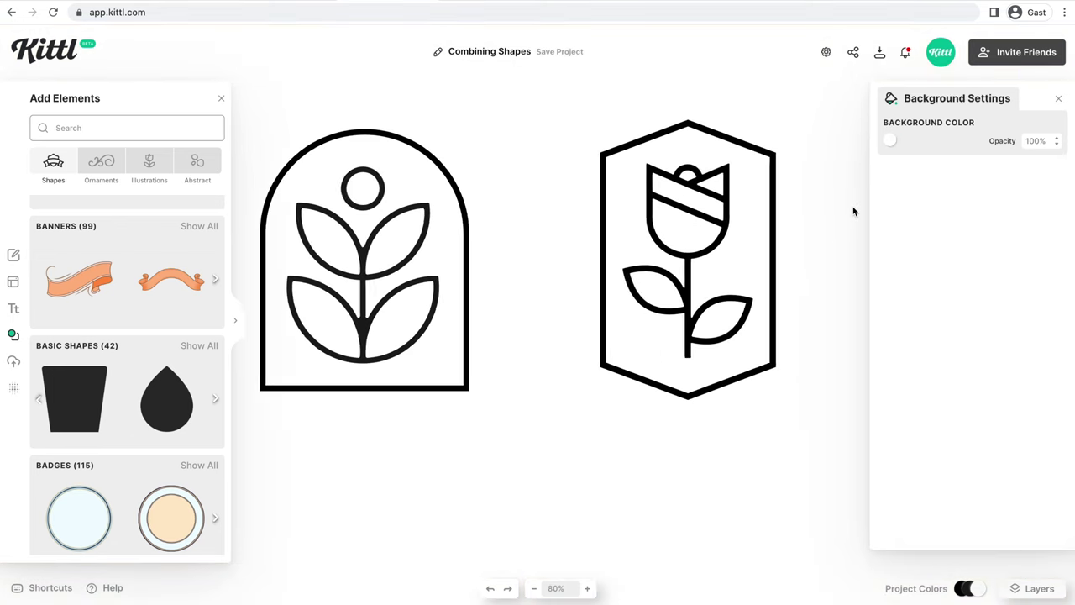
{"action": "scroll", "coordinate": [854, 211], "scroll_direction": "right", "scroll_amount": 5}
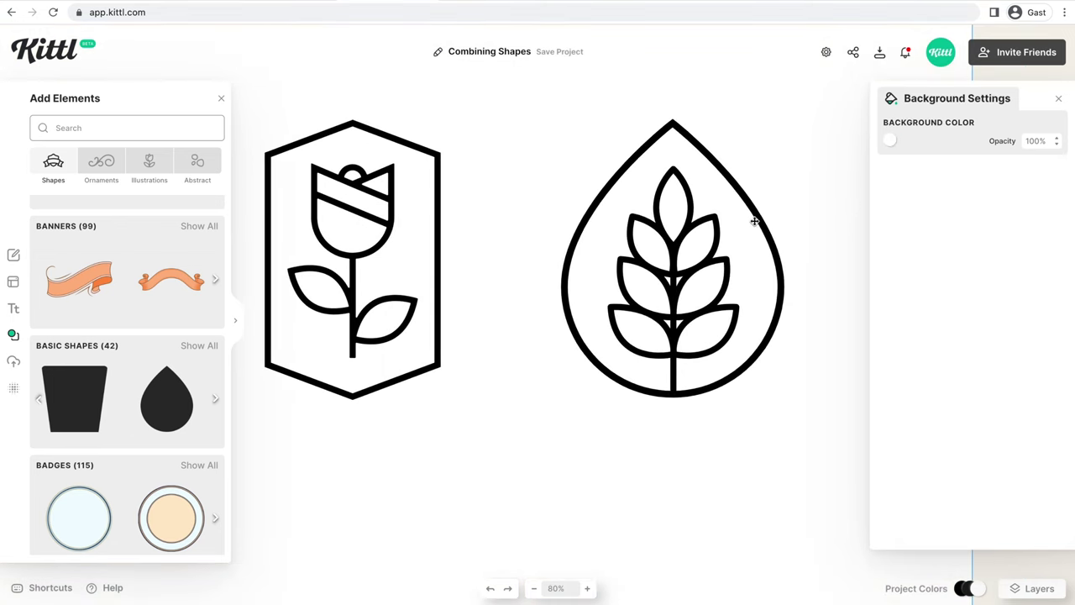
{"action": "left_click", "coordinate": [755, 221]}
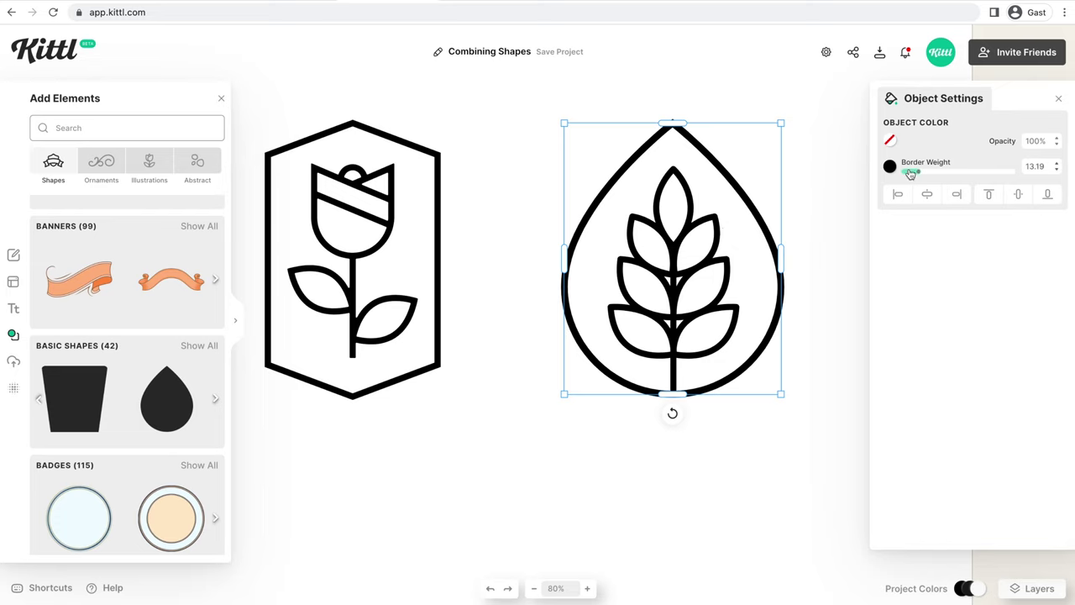
{"action": "left_click", "coordinate": [837, 185]}
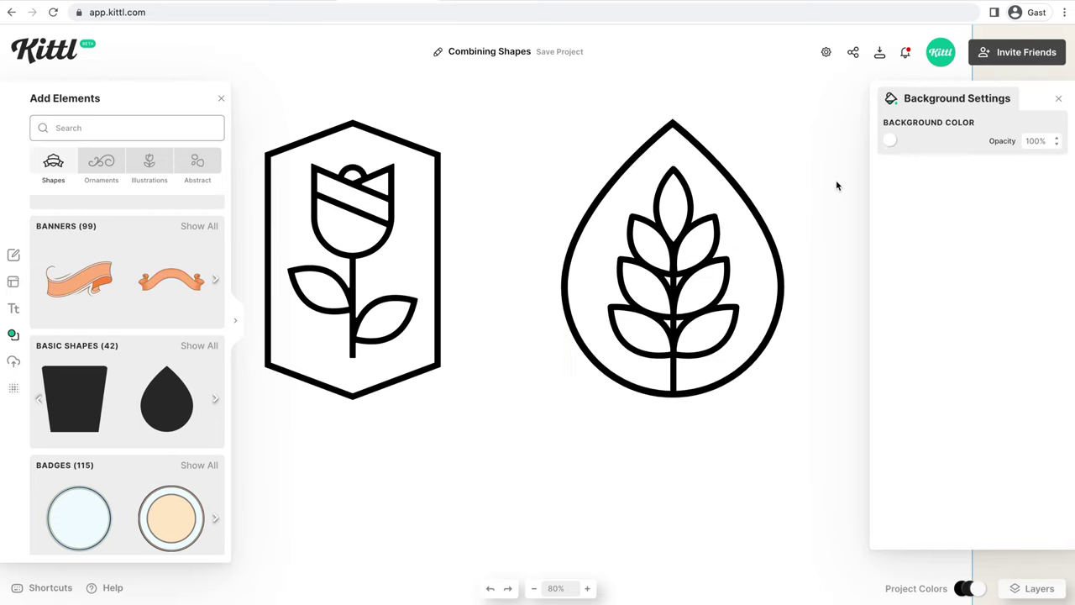
{"action": "key", "text": "shift+1"}
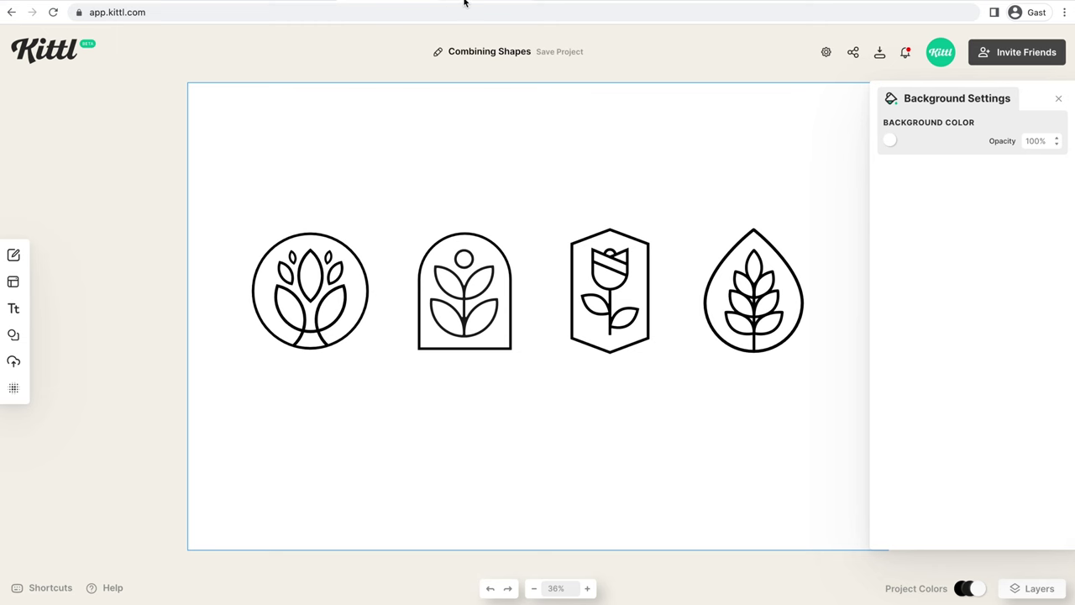
In the Logo composition project, add a headline text and place it just below the tulip emblem.
{"action": "left_click", "coordinate": [465, 2]}
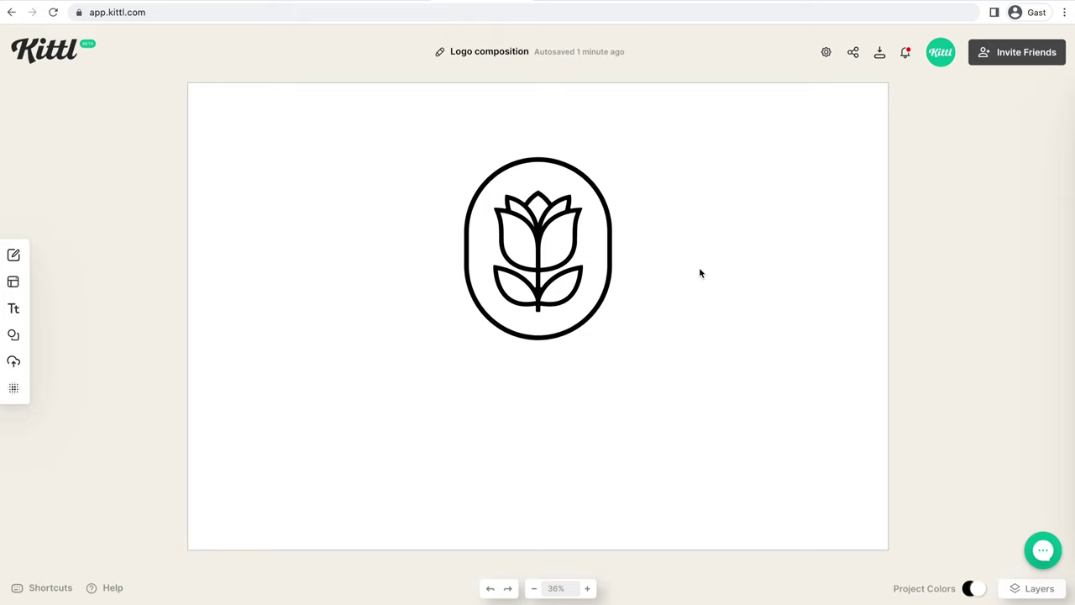
{"action": "left_click", "coordinate": [13, 309]}
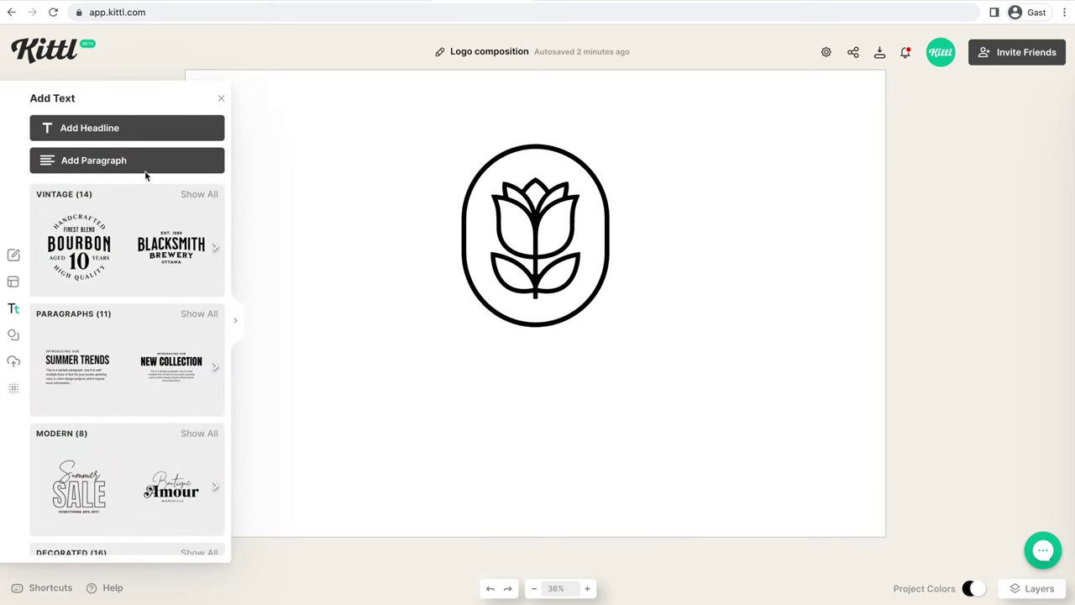
{"action": "left_click", "coordinate": [134, 140]}
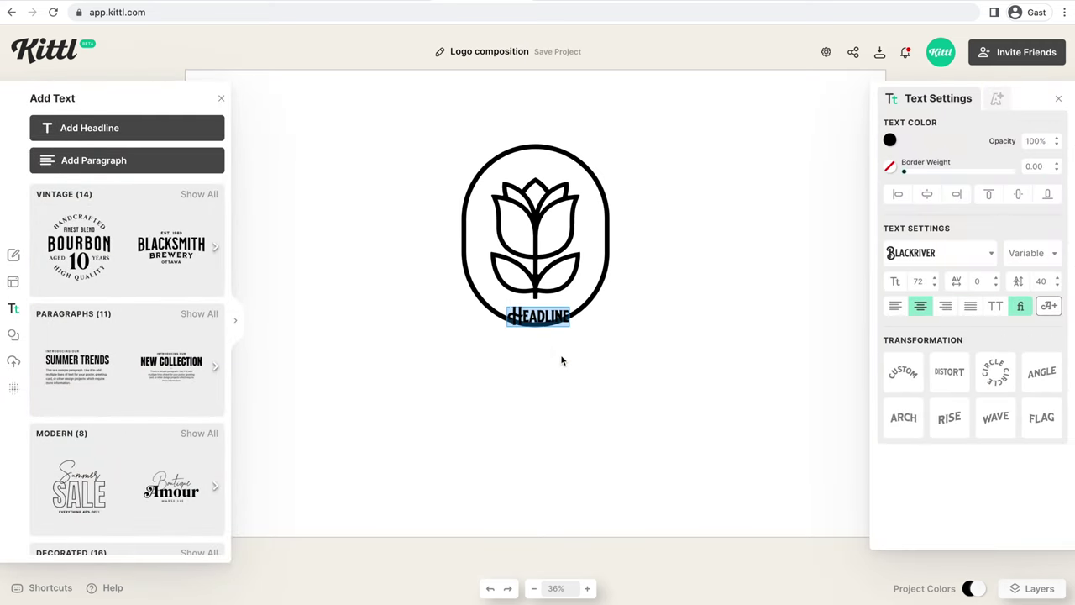
{"action": "left_click_drag", "start_coordinate": [559, 316], "coordinate": [551, 341]}
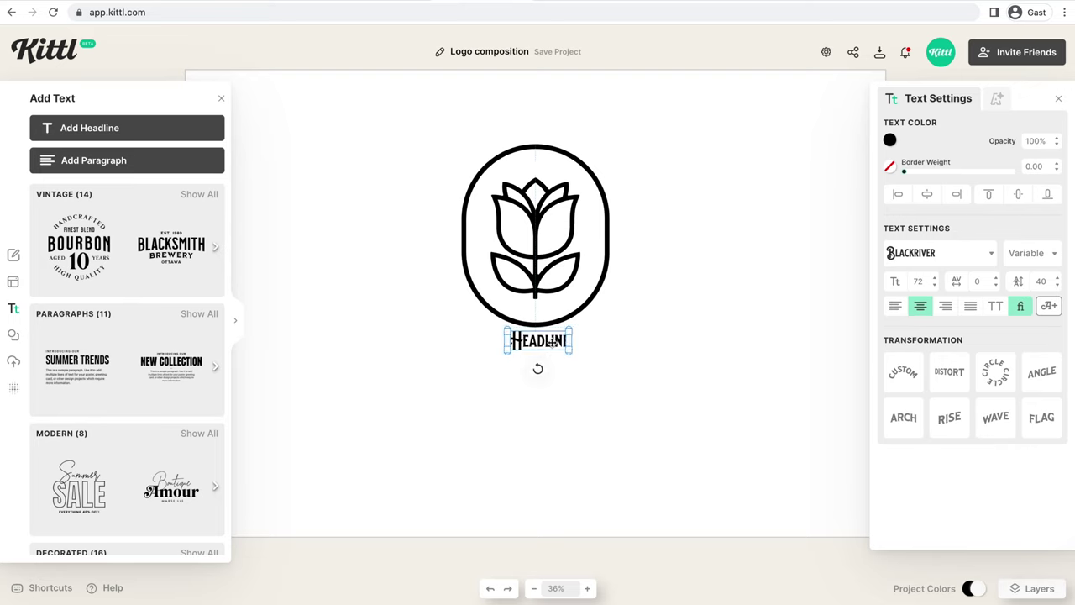
{"action": "left_click", "coordinate": [223, 100]}
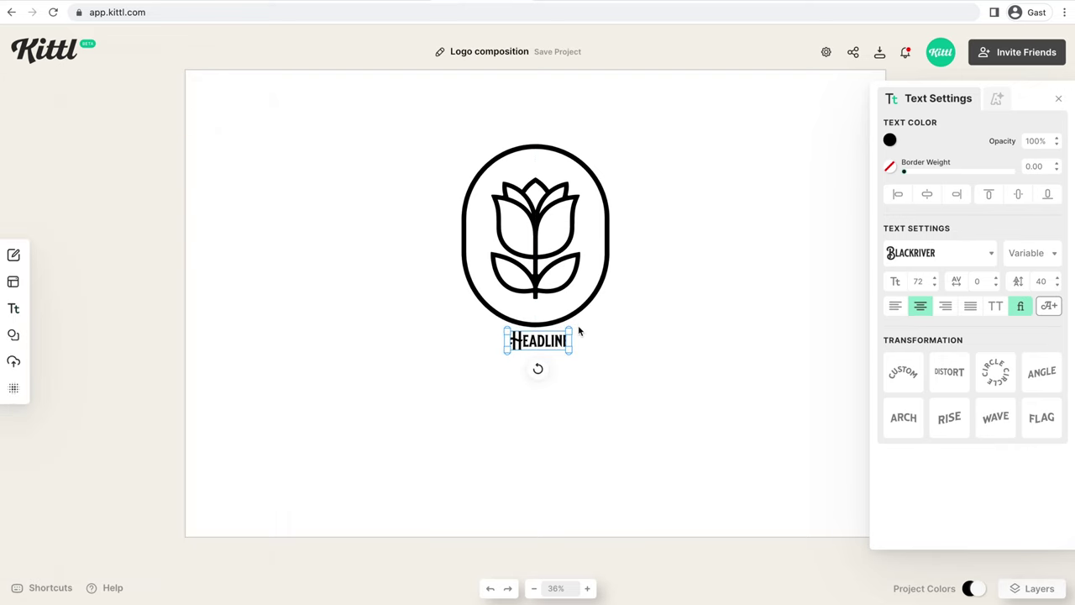
Enlarge the headline to font size 207 below the emblem and replace its text with "MIRA".
{"action": "key", "text": "super+plus"}
{"action": "left_click_drag", "start_coordinate": [579, 364], "coordinate": [599, 404]}
{"action": "double_click", "coordinate": [559, 410]}
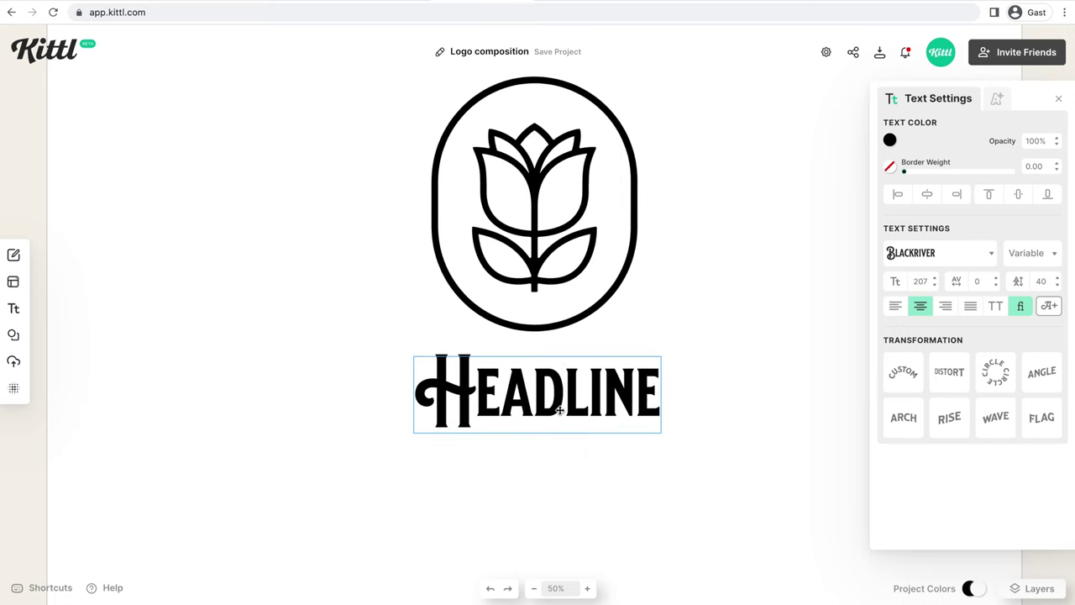
{"action": "key", "text": "ctrl+a"}
{"action": "type", "text": "MIRA"}
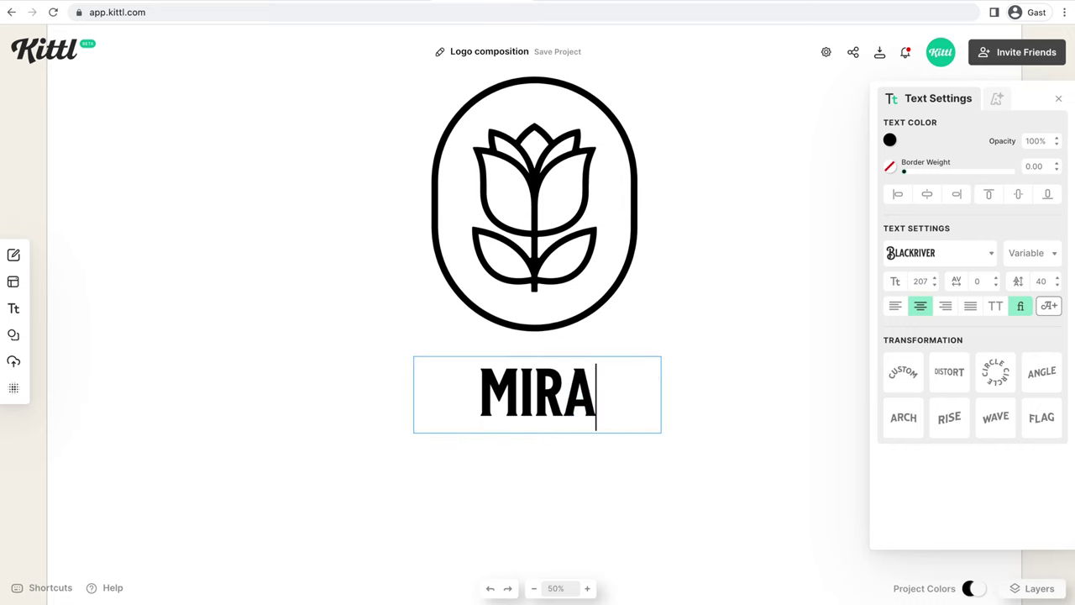
Set the MIRA headline in the sans serif typeface Charoe, with ligatures off and uppercase on.
{"action": "key", "text": "Escape"}
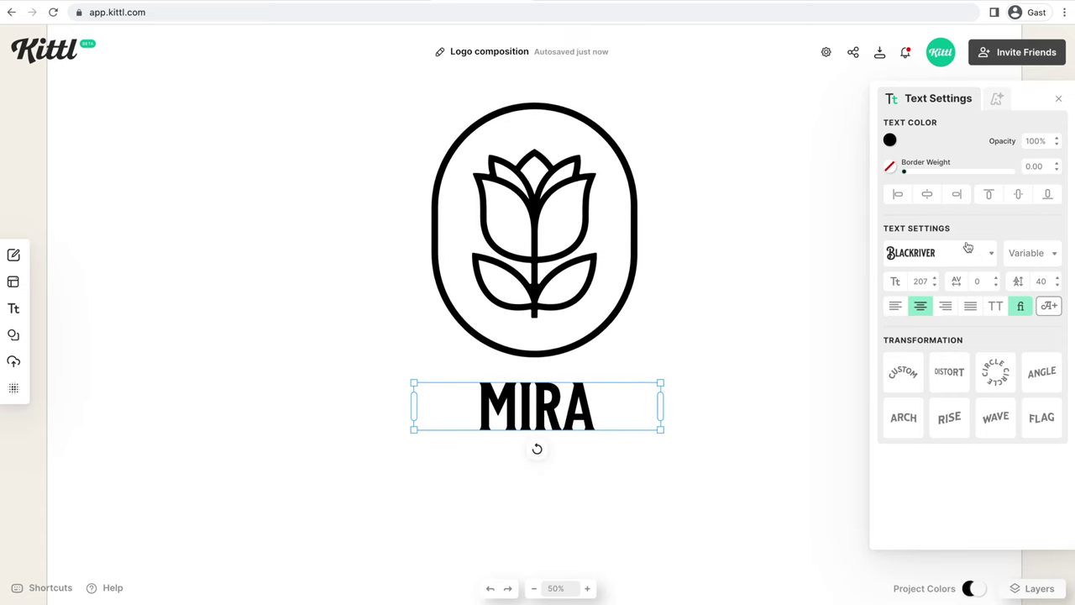
{"action": "left_click", "coordinate": [928, 253]}
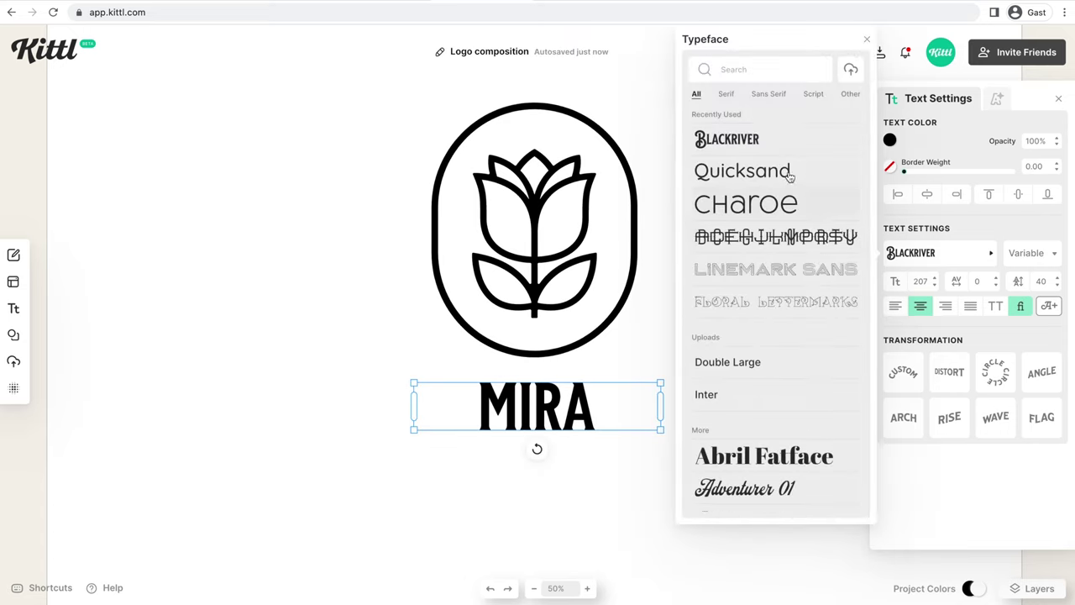
{"action": "left_click", "coordinate": [760, 94]}
{"action": "scroll", "coordinate": [801, 163], "scroll_direction": "down", "scroll_amount": 2}
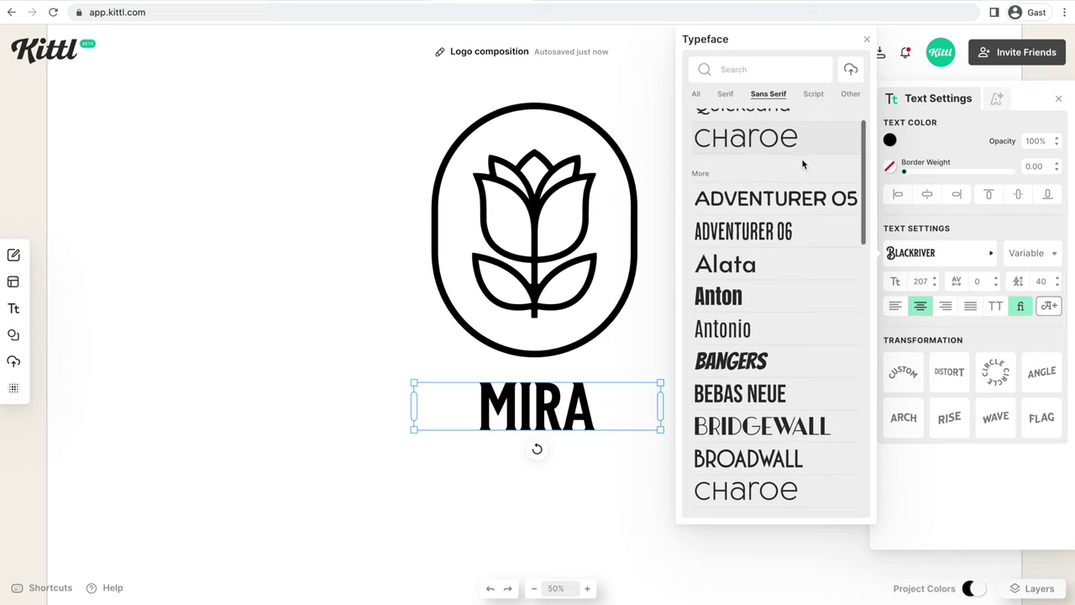
{"action": "scroll", "coordinate": [802, 164], "scroll_direction": "down", "scroll_amount": 1}
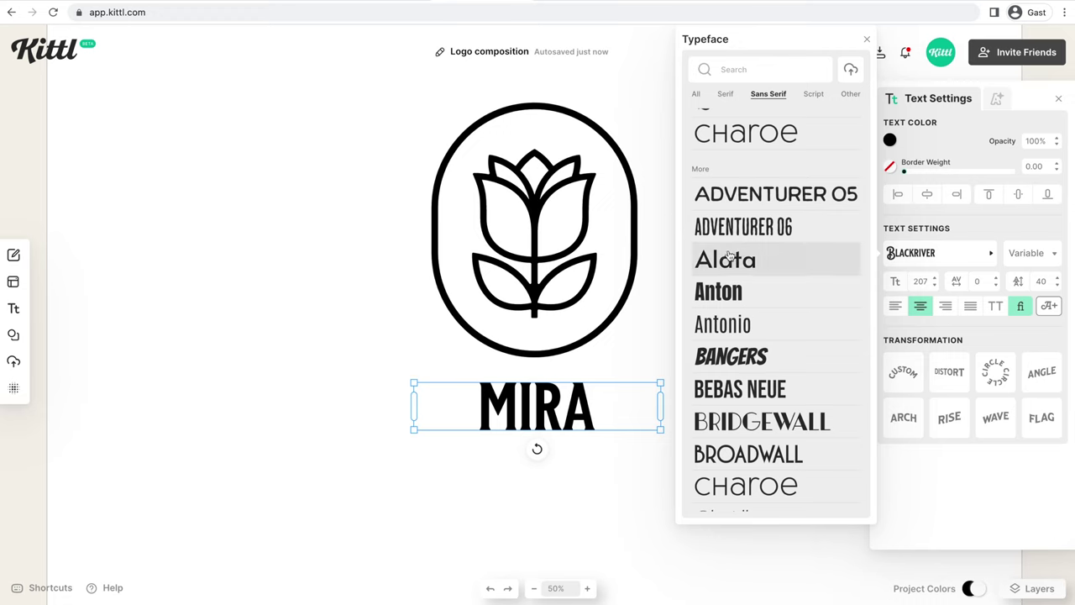
{"action": "scroll", "coordinate": [730, 257], "scroll_direction": "down", "scroll_amount": 2}
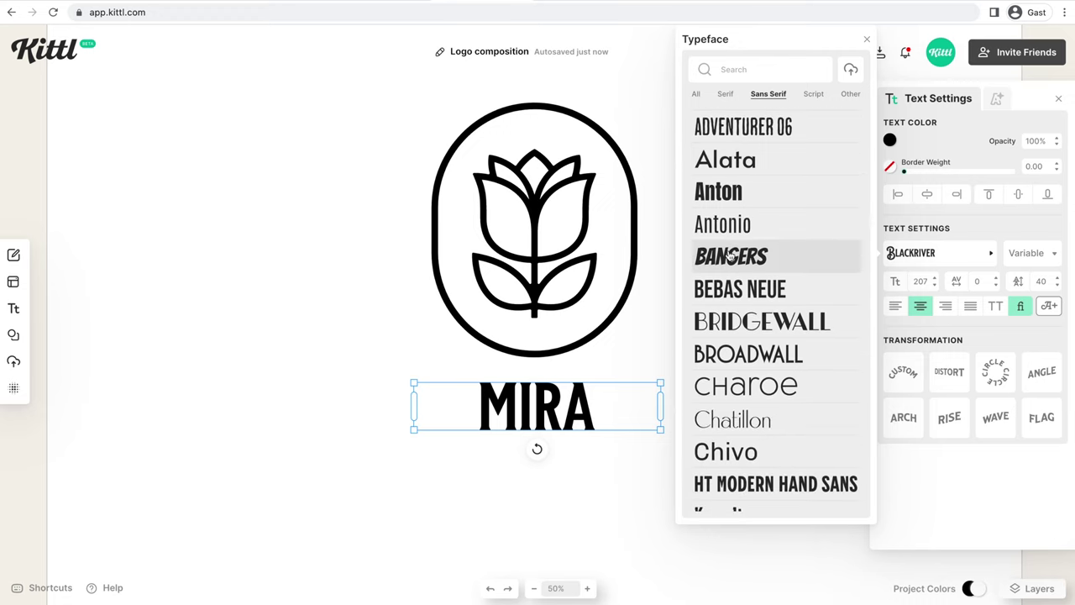
{"action": "scroll", "coordinate": [729, 256], "scroll_direction": "down", "scroll_amount": 2}
{"action": "scroll", "coordinate": [729, 257], "scroll_direction": "down", "scroll_amount": 2}
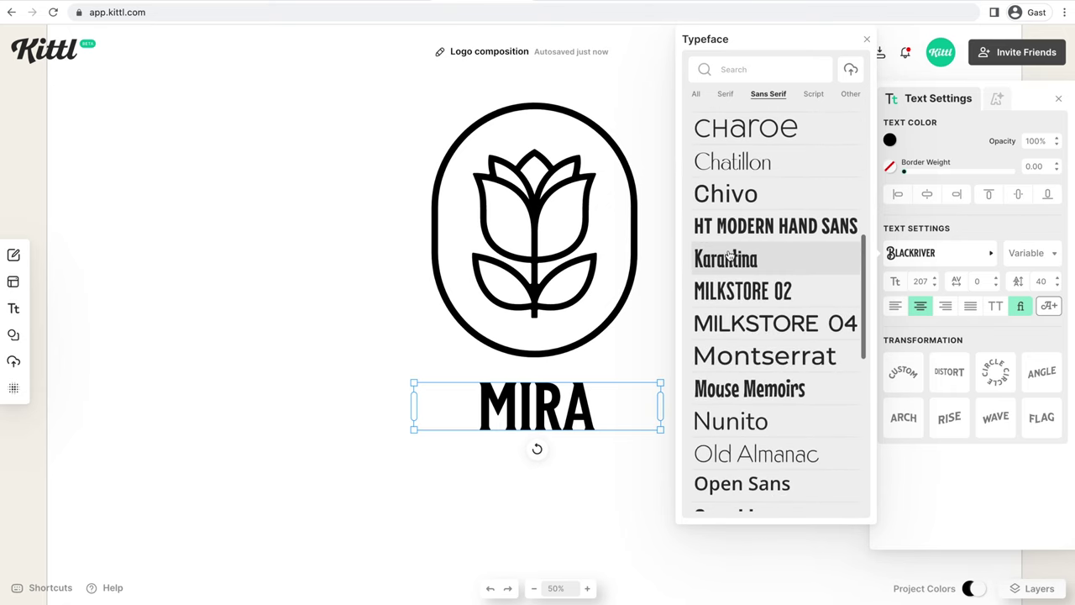
{"action": "scroll", "coordinate": [729, 255], "scroll_direction": "down", "scroll_amount": 1}
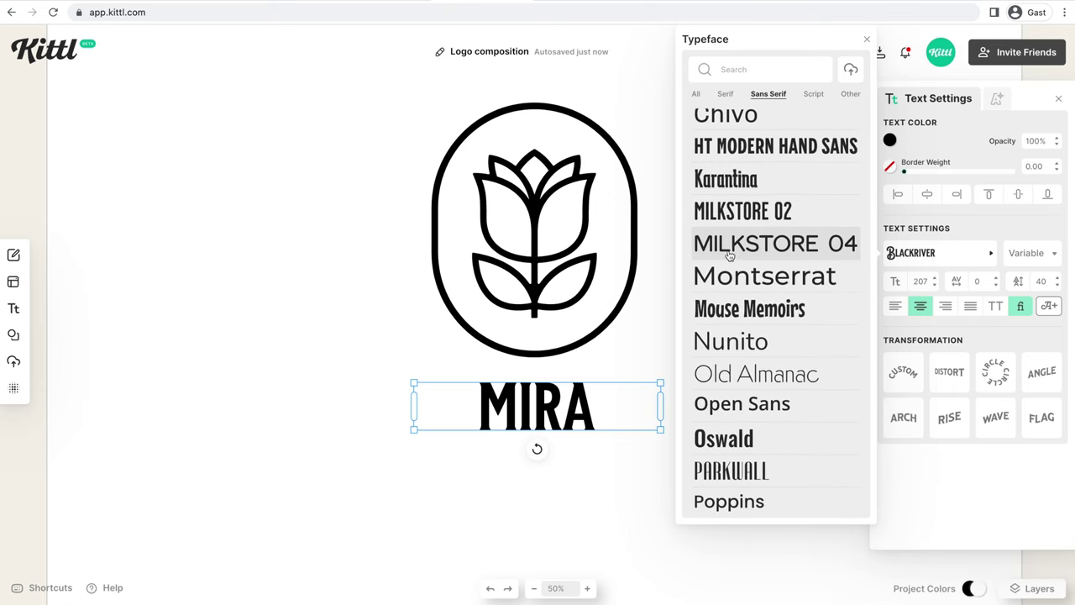
{"action": "scroll", "coordinate": [723, 248], "scroll_direction": "up", "scroll_amount": 3}
{"action": "left_click", "coordinate": [773, 274]}
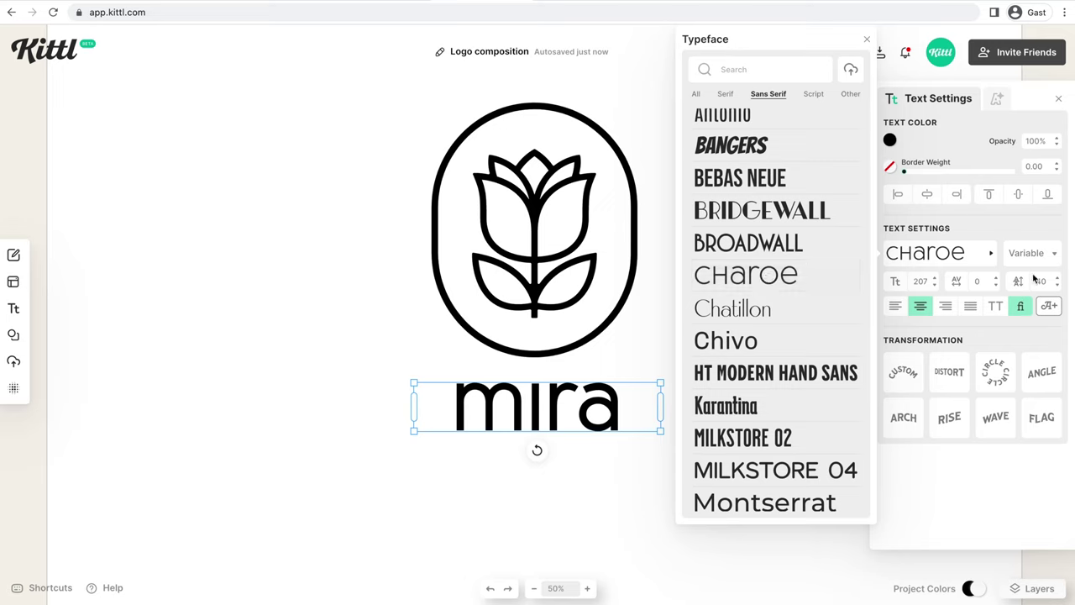
{"action": "left_click", "coordinate": [1021, 308]}
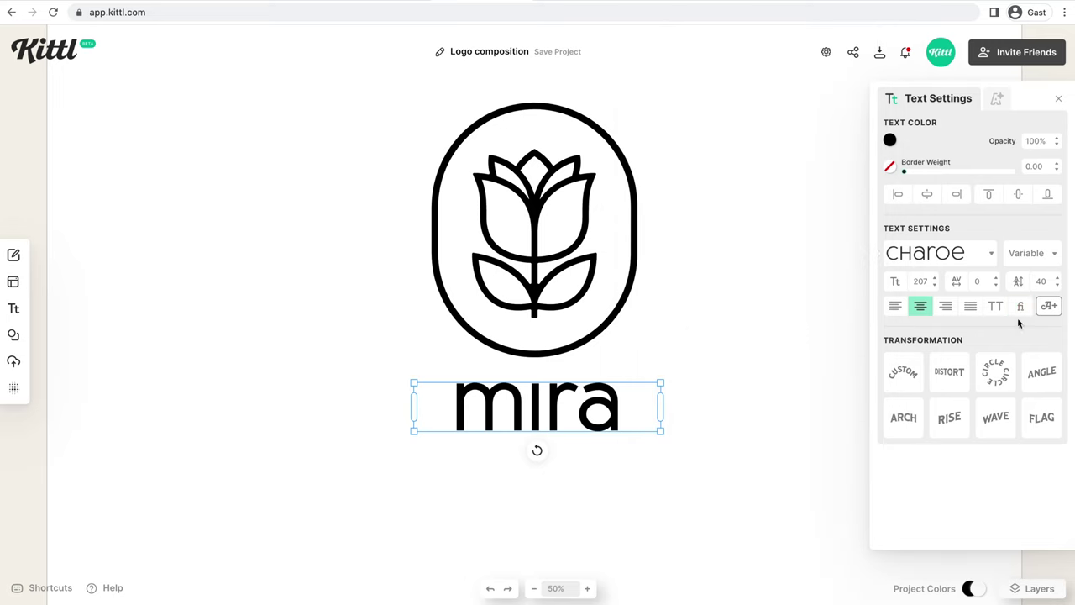
{"action": "left_click", "coordinate": [997, 308]}
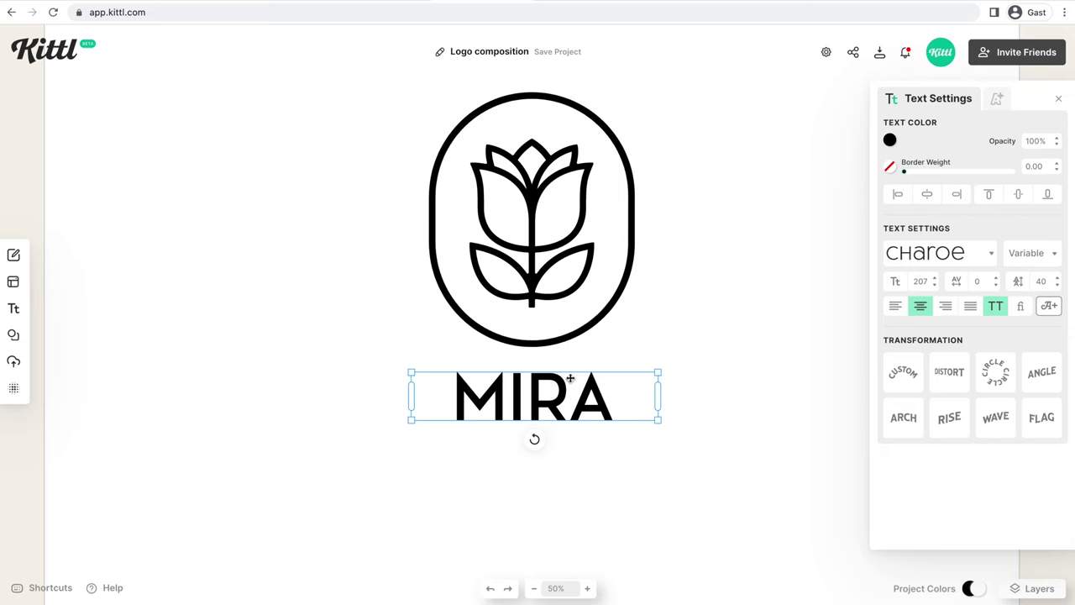
Enlarge the MIRA text below the emblem to font size 312 and center it horizontally on the artboard.
{"action": "left_click_drag", "start_coordinate": [661, 423], "coordinate": [786, 453]}
{"action": "left_click_drag", "start_coordinate": [698, 423], "coordinate": [635, 431]}
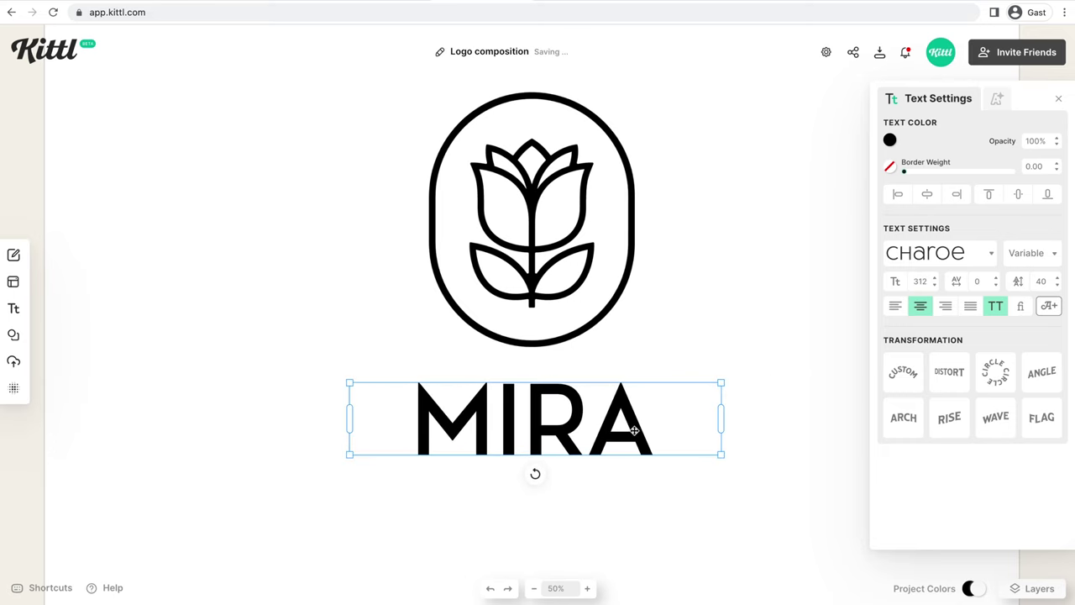
{"action": "left_click", "coordinate": [940, 195]}
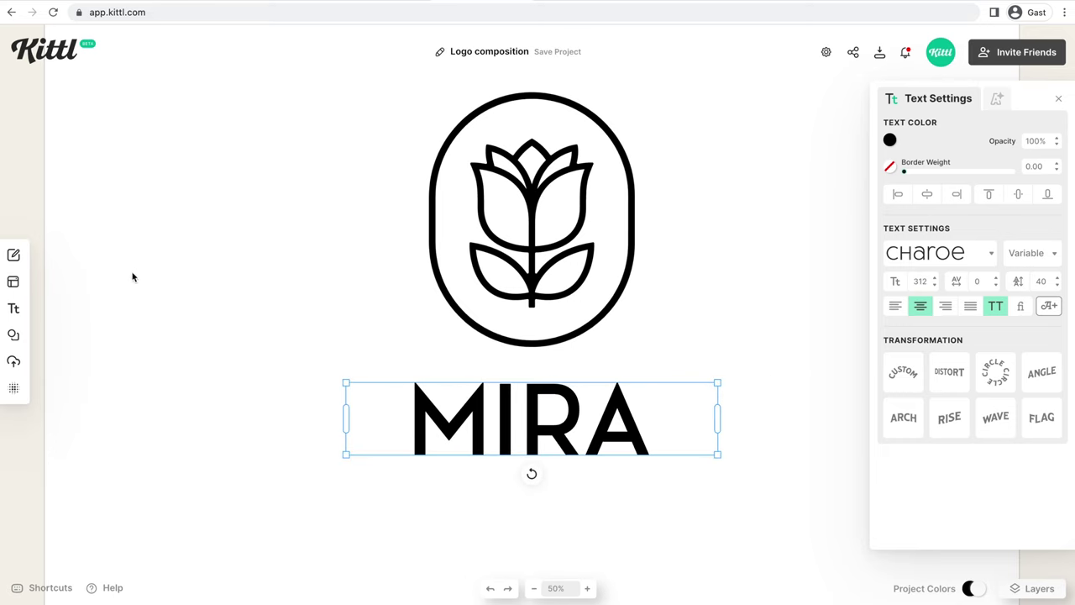
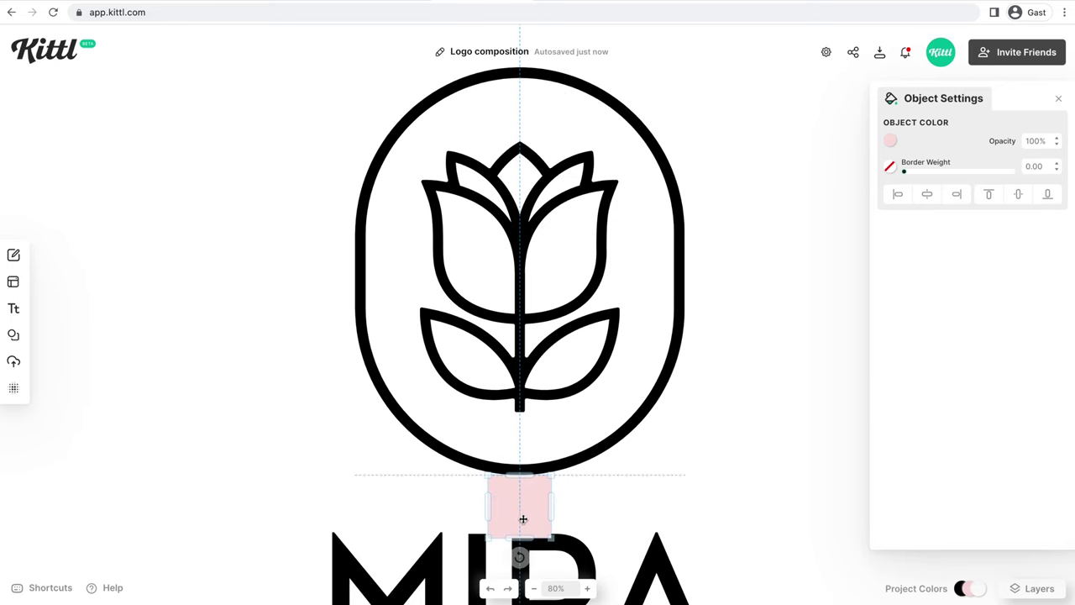
Move the MIRA text down slightly so its top edge meets the lower edge of the pink spacer square.
{"action": "left_click", "coordinate": [608, 511]}
{"action": "scroll", "coordinate": [608, 511], "scroll_direction": "down", "scroll_amount": 2}
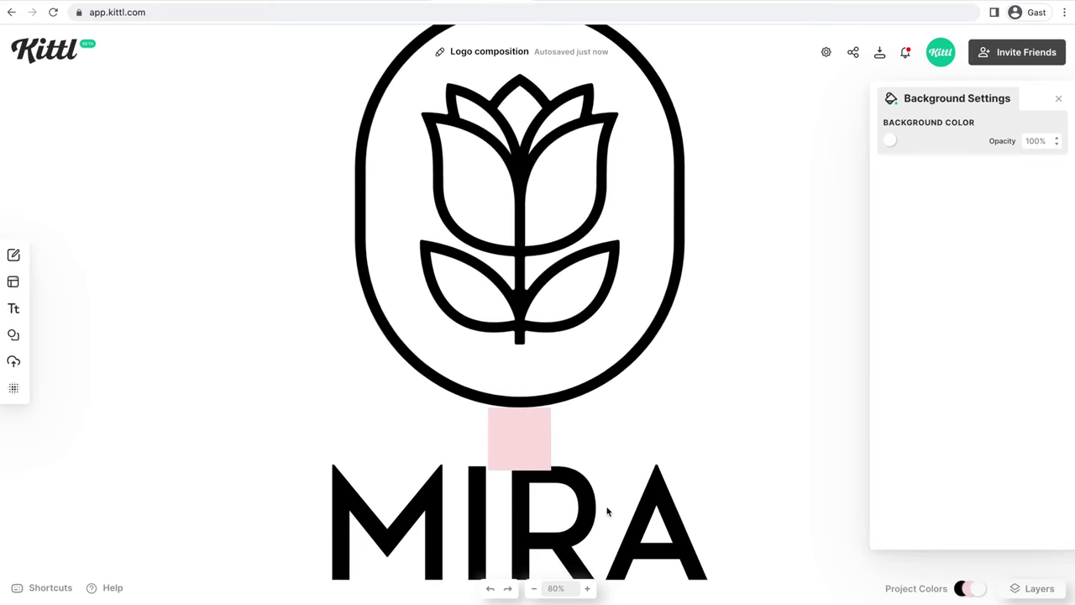
{"action": "left_click", "coordinate": [566, 510]}
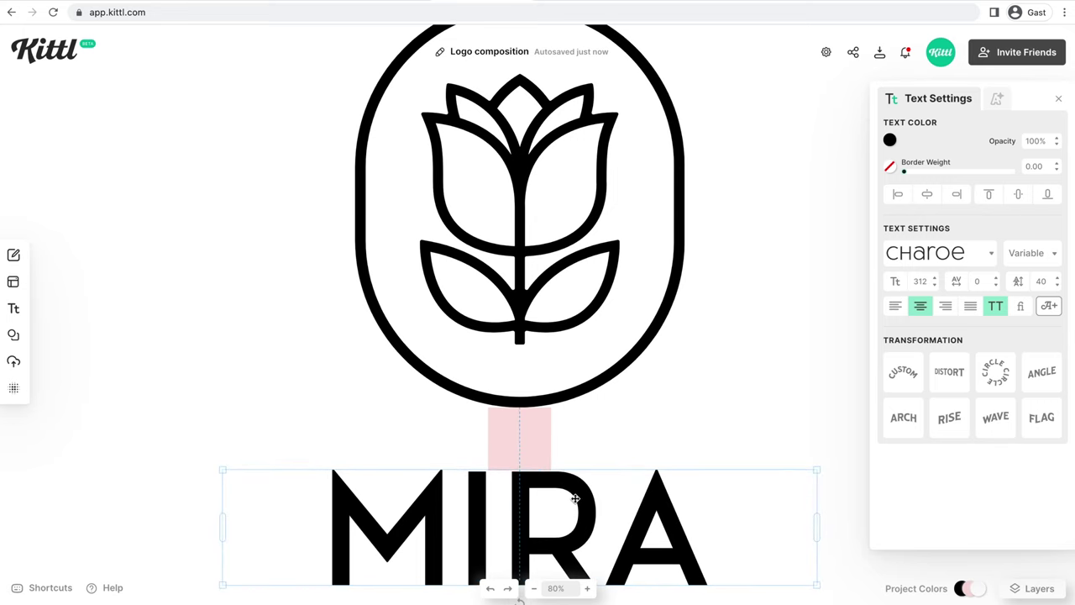
{"action": "scroll", "coordinate": [578, 490], "scroll_direction": "down", "scroll_amount": 1}
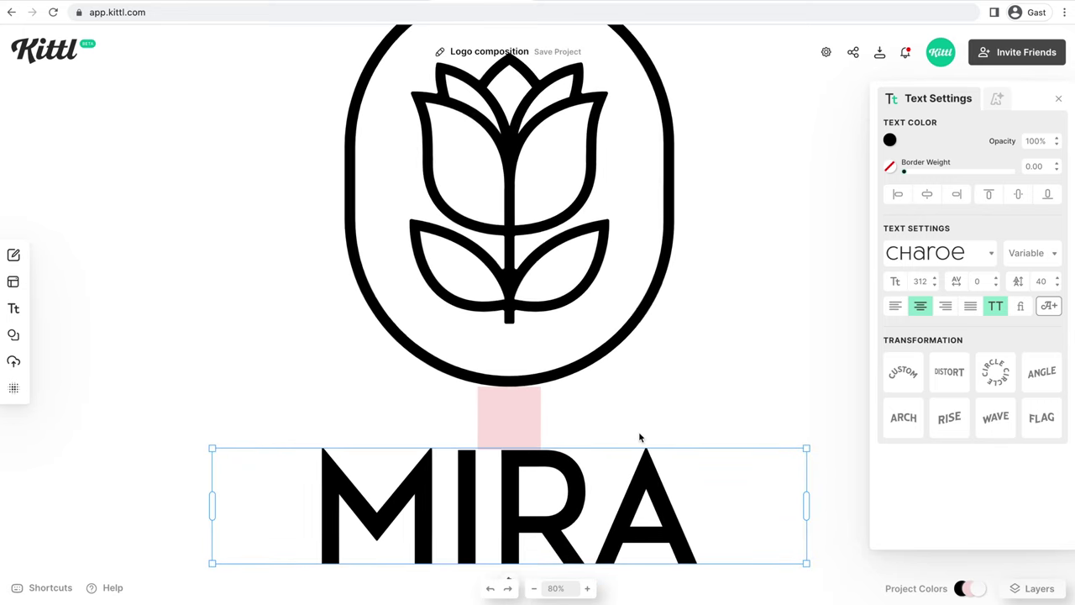
{"action": "left_click", "coordinate": [582, 417]}
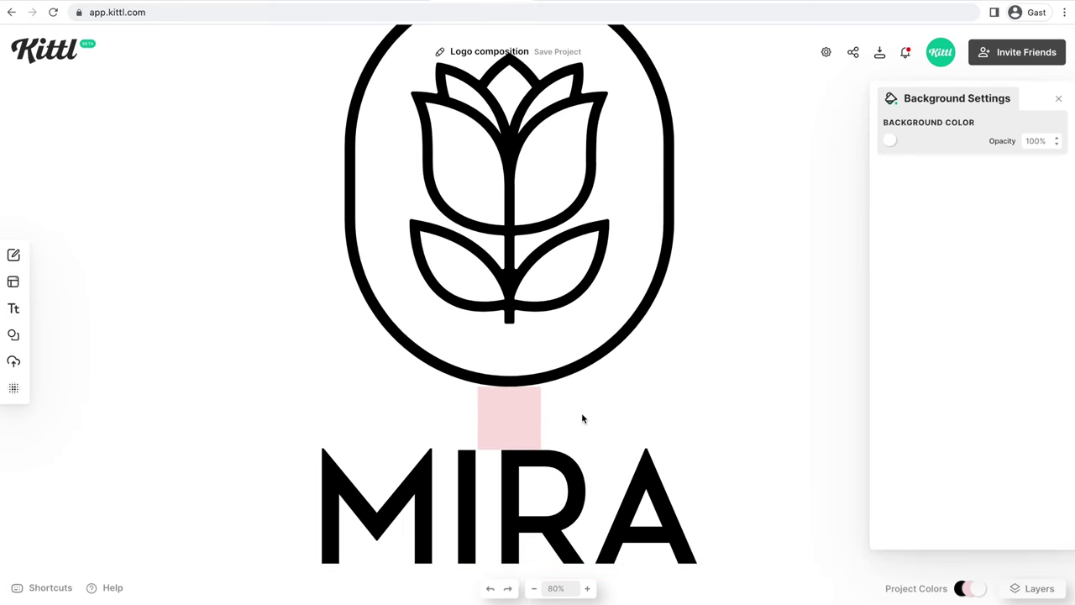
Duplicate the pink spacer square to both sides at the same height, near the outer edges of the M and the A.
{"action": "left_click", "coordinate": [501, 418]}
{"action": "left_click_drag", "start_coordinate": [517, 419], "coordinate": [322, 412]}
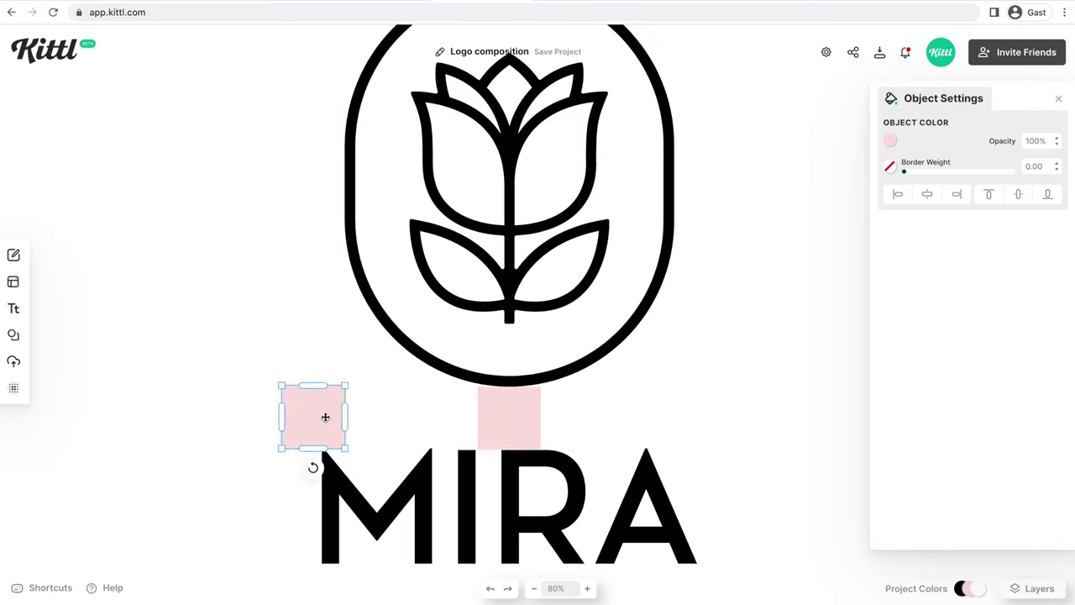
{"action": "left_click_drag", "start_coordinate": [305, 420], "coordinate": [704, 429]}
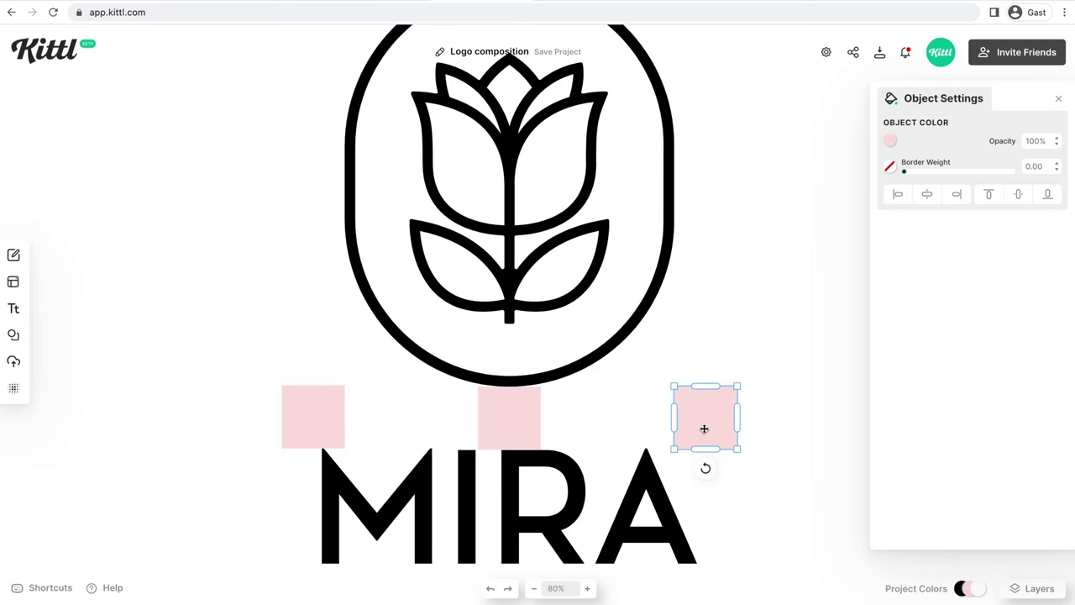
{"action": "left_click", "coordinate": [781, 430]}
{"action": "scroll", "coordinate": [780, 430], "scroll_direction": "down", "scroll_amount": 4}
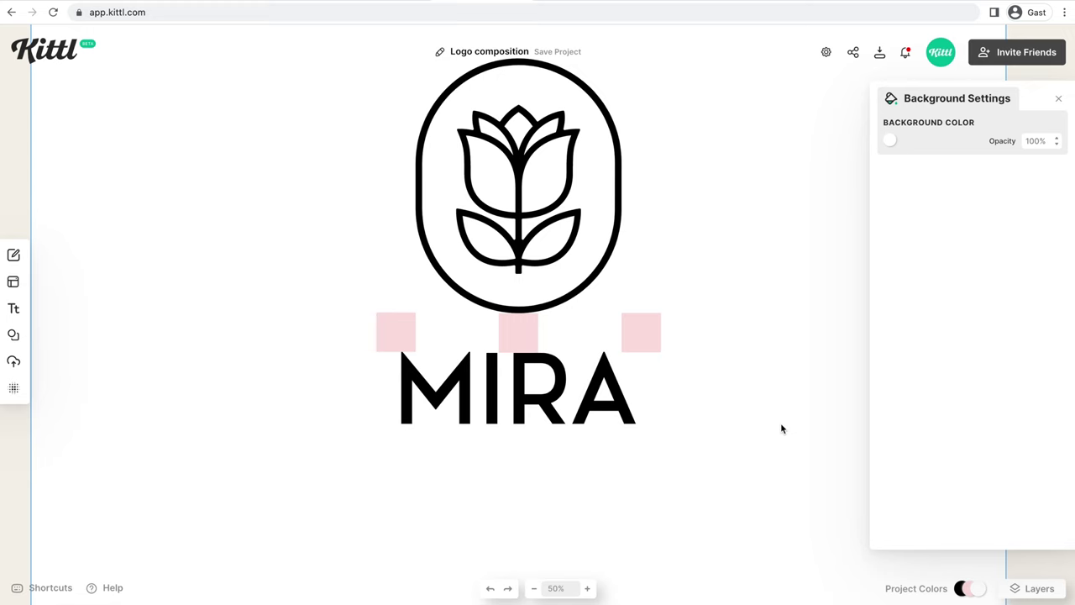
Enlarge the MIRA text to font size 385 so it spans about the distance between the outer pink squares' far edges.
{"action": "left_click", "coordinate": [575, 408]}
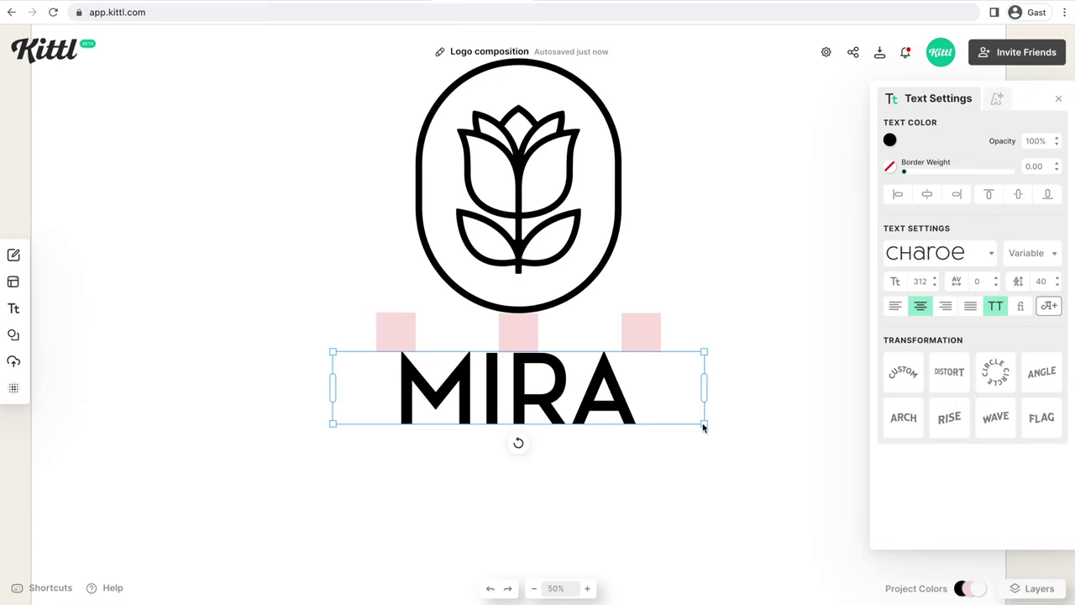
{"action": "left_click_drag", "start_coordinate": [704, 426], "coordinate": [737, 444]}
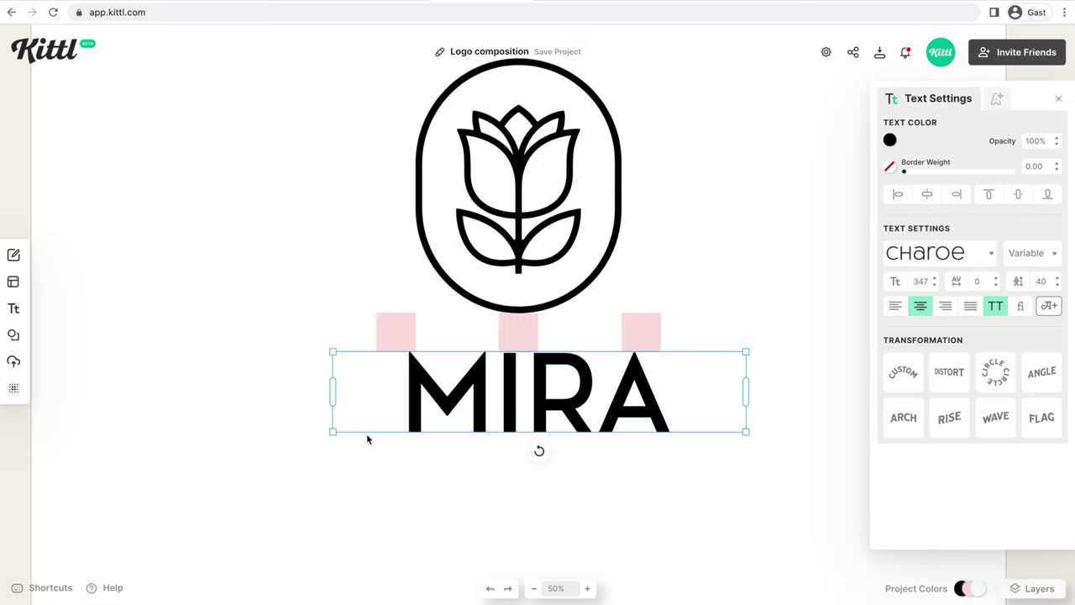
{"action": "left_click_drag", "start_coordinate": [332, 433], "coordinate": [300, 446]}
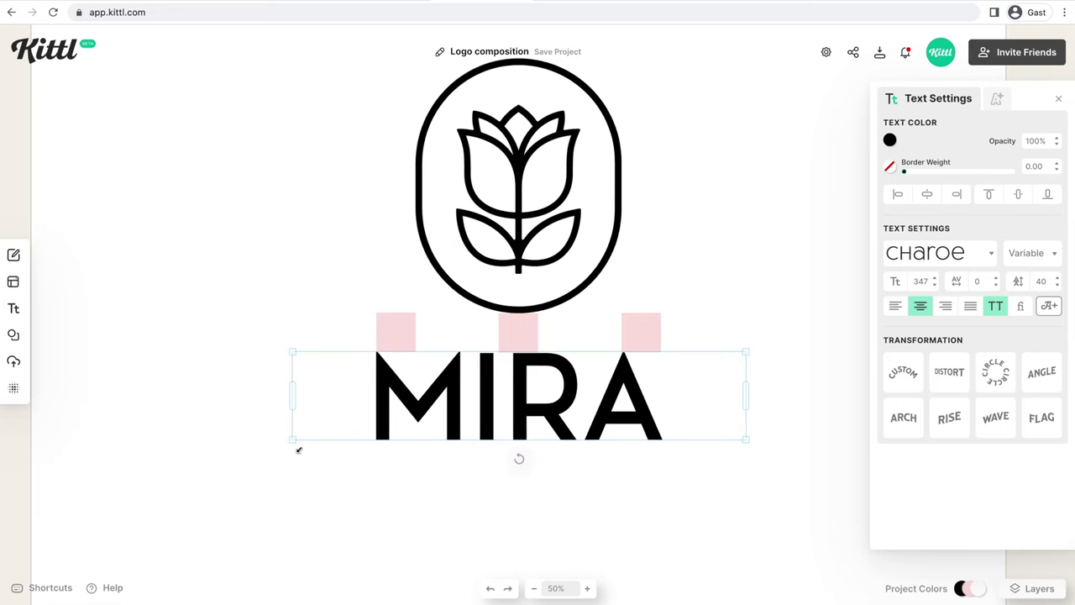
{"action": "left_click_drag", "start_coordinate": [747, 441], "coordinate": [750, 442]}
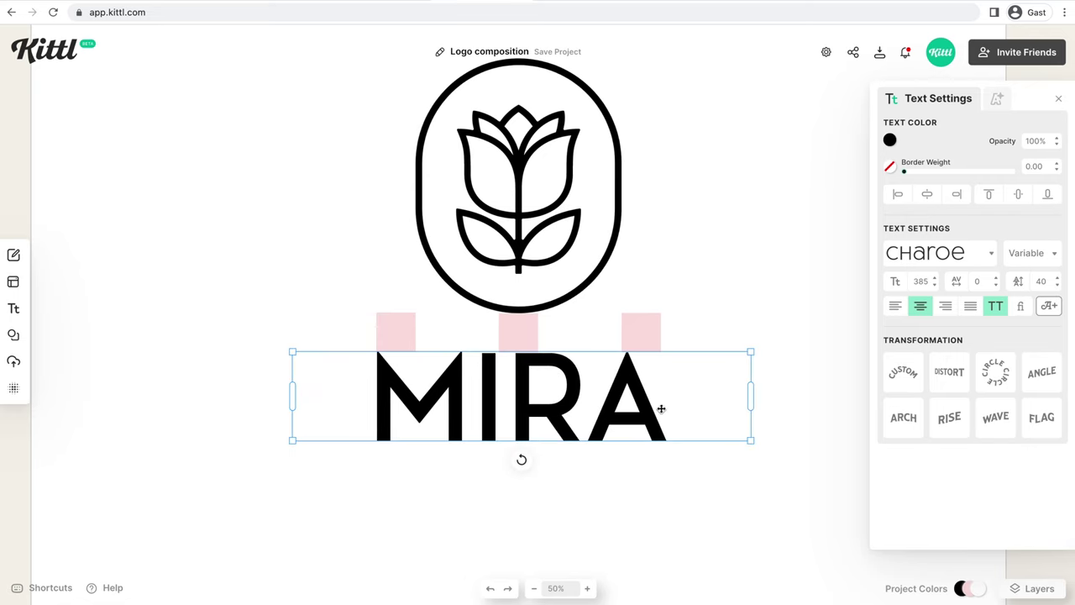
Stretch the right-hand pink square down to the text's baseline to check the A against its outer edge.
{"action": "left_click", "coordinate": [643, 333]}
{"action": "left_click_drag", "start_coordinate": [646, 353], "coordinate": [646, 445]}
{"action": "scroll", "coordinate": [645, 446], "scroll_direction": "up", "scroll_amount": 5}
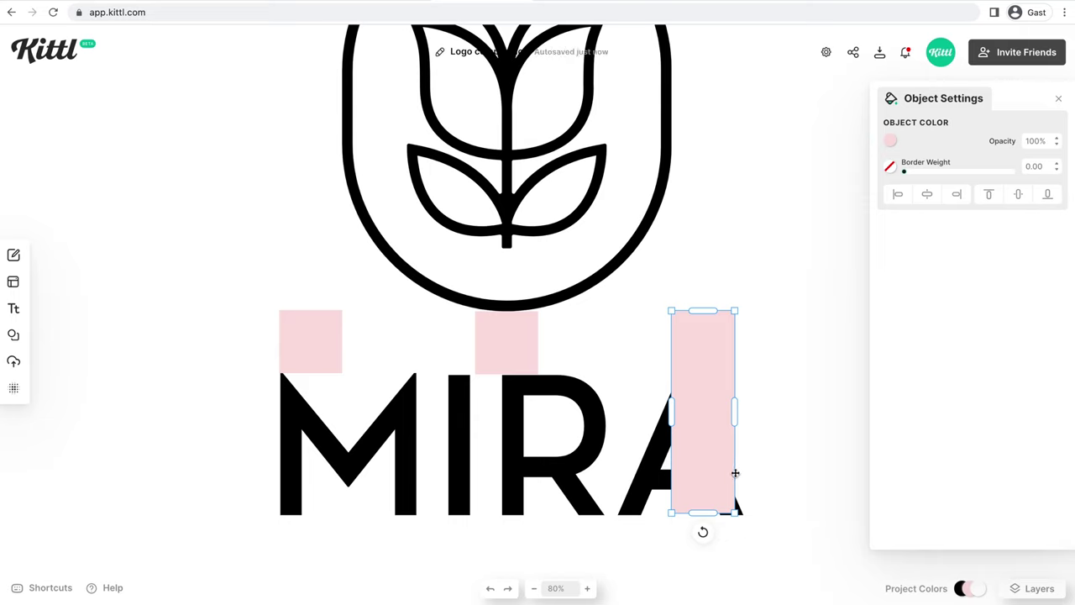
Delete all three pink spacer squares between the emblem and the MIRA text.
{"action": "key", "text": "BackSpace"}
{"action": "left_click", "coordinate": [530, 359]}
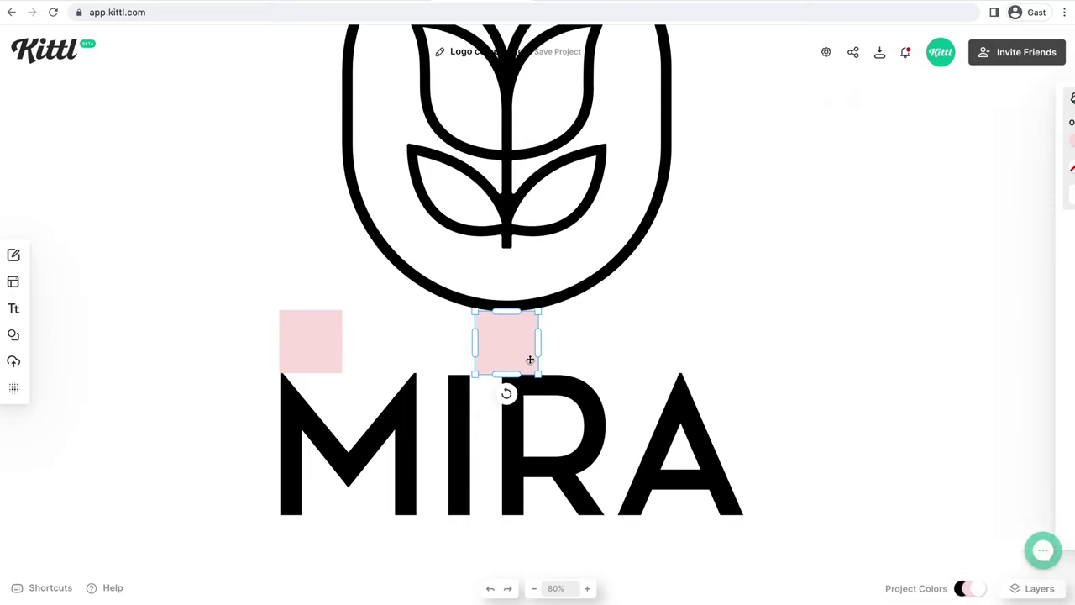
{"action": "key", "text": "BackSpace"}
{"action": "left_click", "coordinate": [312, 341]}
{"action": "key", "text": "BackSpace"}
{"action": "scroll", "coordinate": [307, 341], "scroll_direction": "down", "scroll_amount": 5}
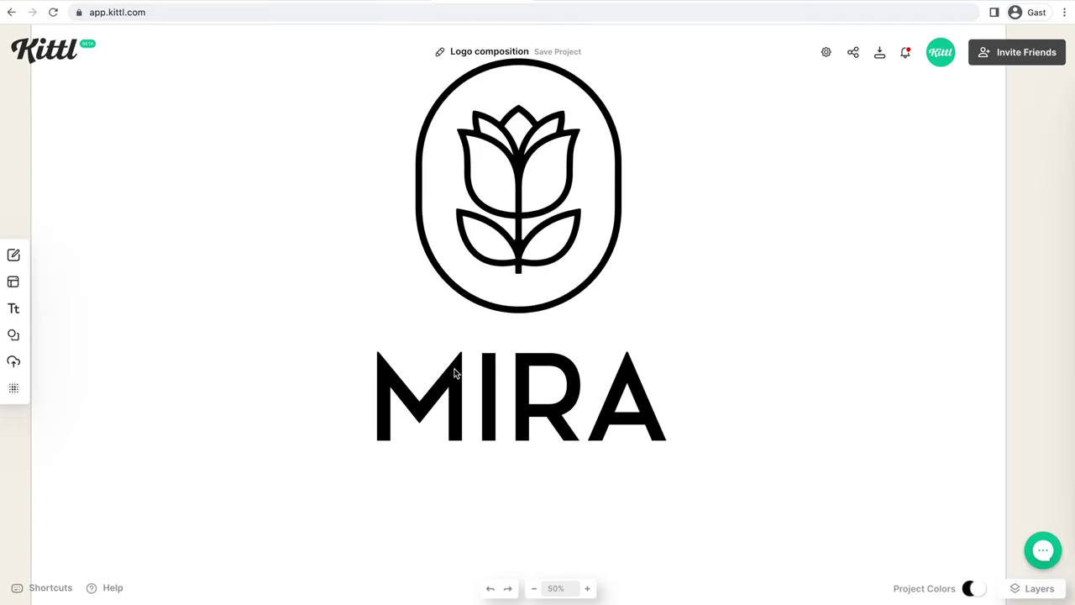
{"action": "scroll", "coordinate": [462, 366], "scroll_direction": "up", "scroll_amount": 2}
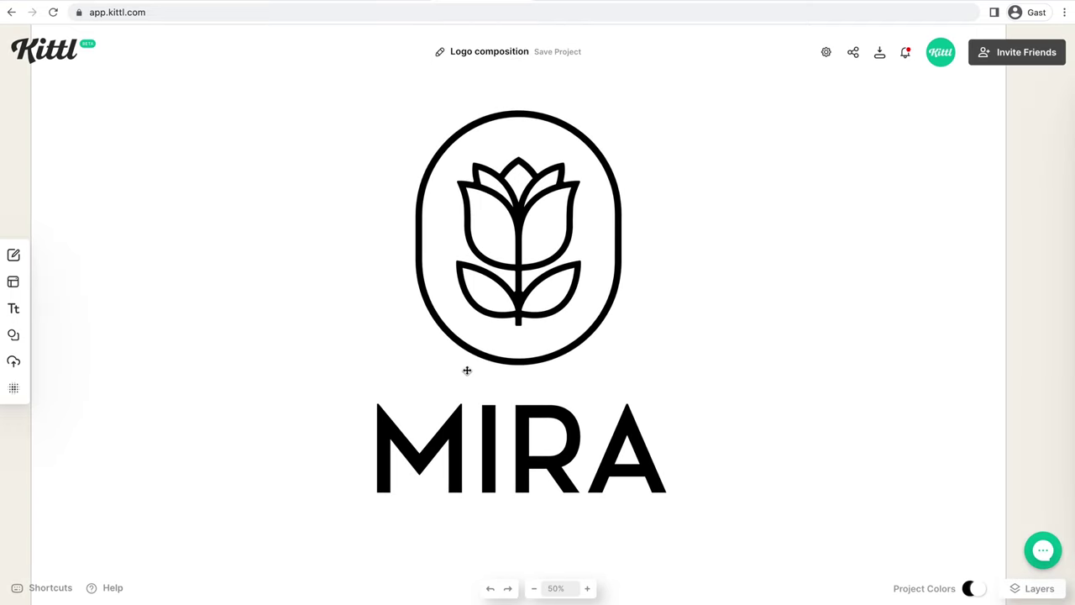
Reduce the variable font weight of the MIRA text until its strokes roughly match the emblem's line thickness.
{"action": "left_click", "coordinate": [557, 451]}
{"action": "left_click", "coordinate": [1026, 252]}
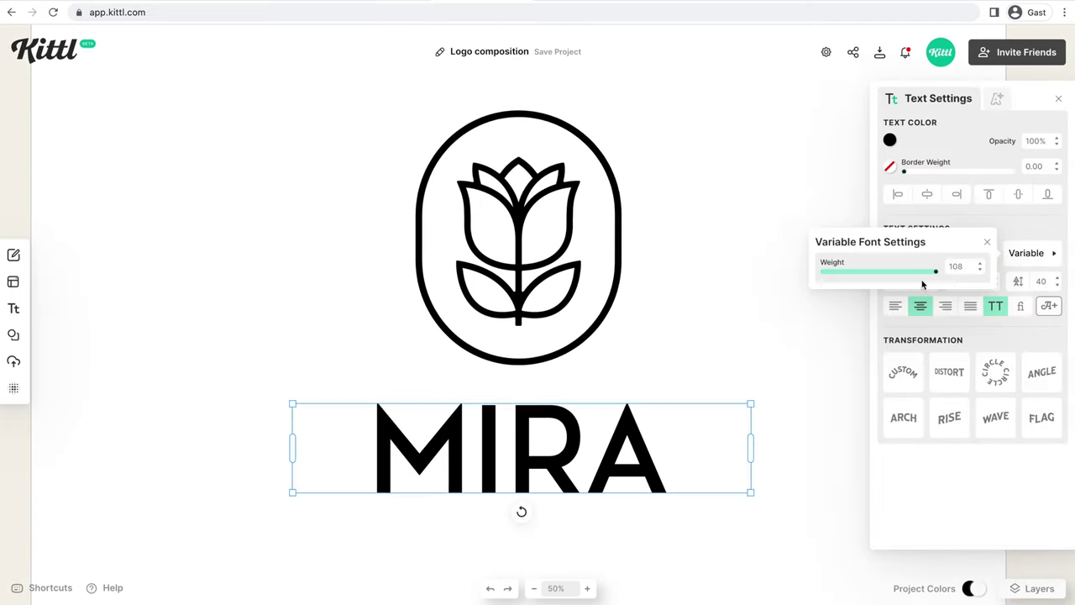
{"action": "left_click_drag", "start_coordinate": [933, 270], "coordinate": [871, 282]}
{"action": "left_click", "coordinate": [764, 348]}
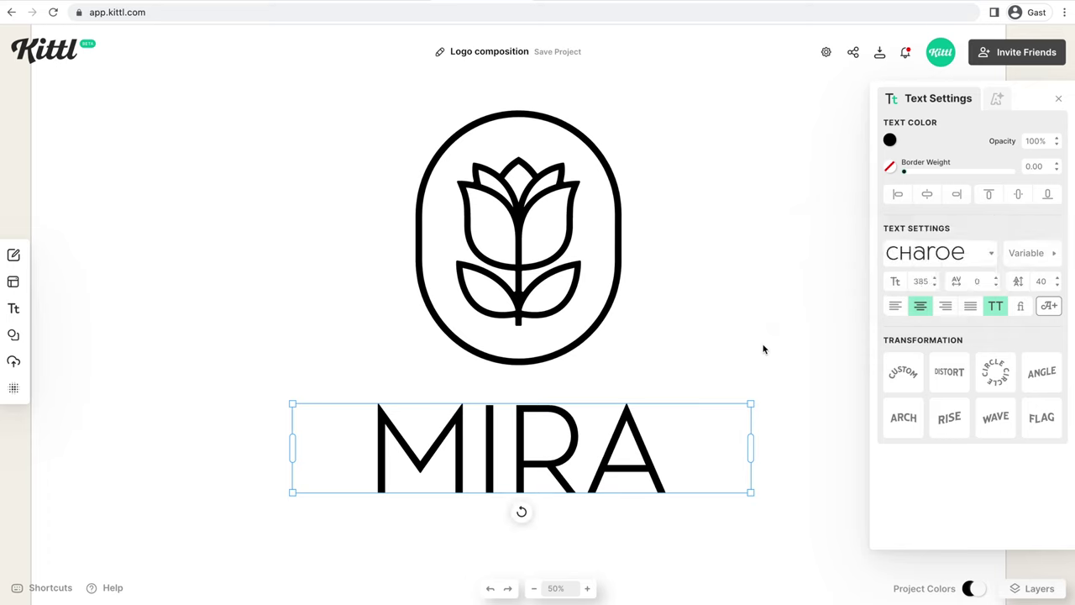
{"action": "left_click", "coordinate": [764, 347]}
{"action": "key", "text": "shift+1"}
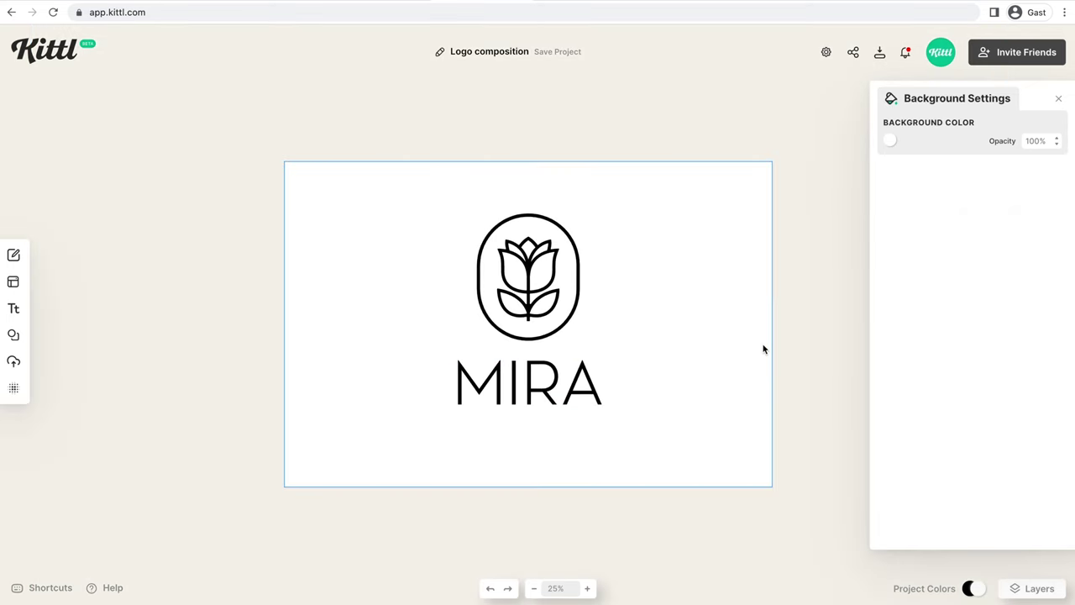
{"action": "key", "text": "ctrl+plus"}
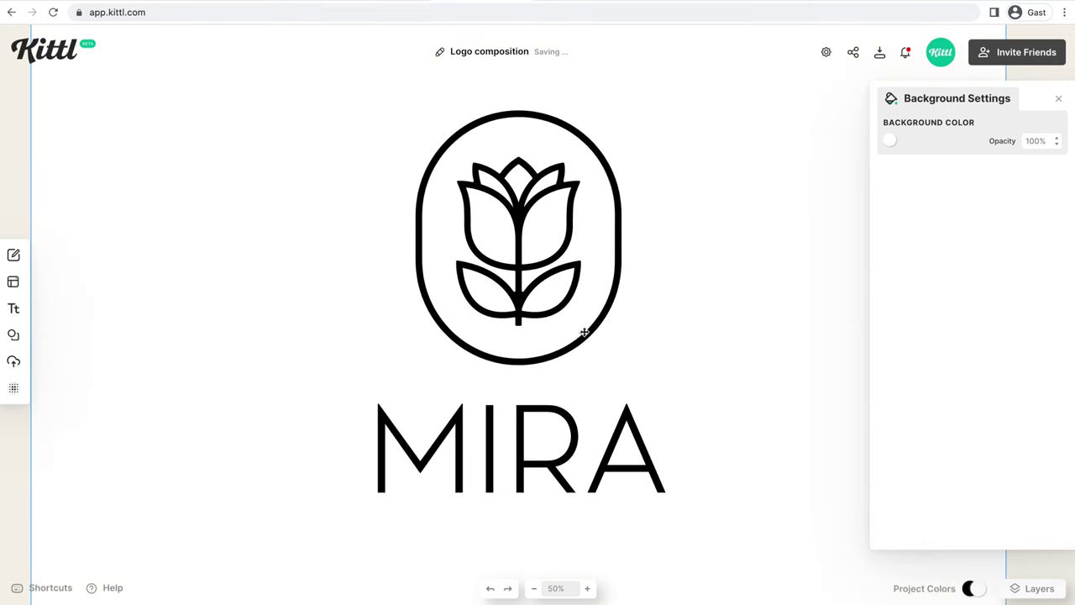
Duplicate the MIRA text directly below itself and replace the copy's wording with a tagline starting with "SKIN".
{"action": "left_click", "coordinate": [571, 434]}
{"action": "scroll", "coordinate": [571, 434], "scroll_direction": "down", "scroll_amount": 2}
{"action": "left_click_drag", "start_coordinate": [568, 406], "coordinate": [573, 519]}
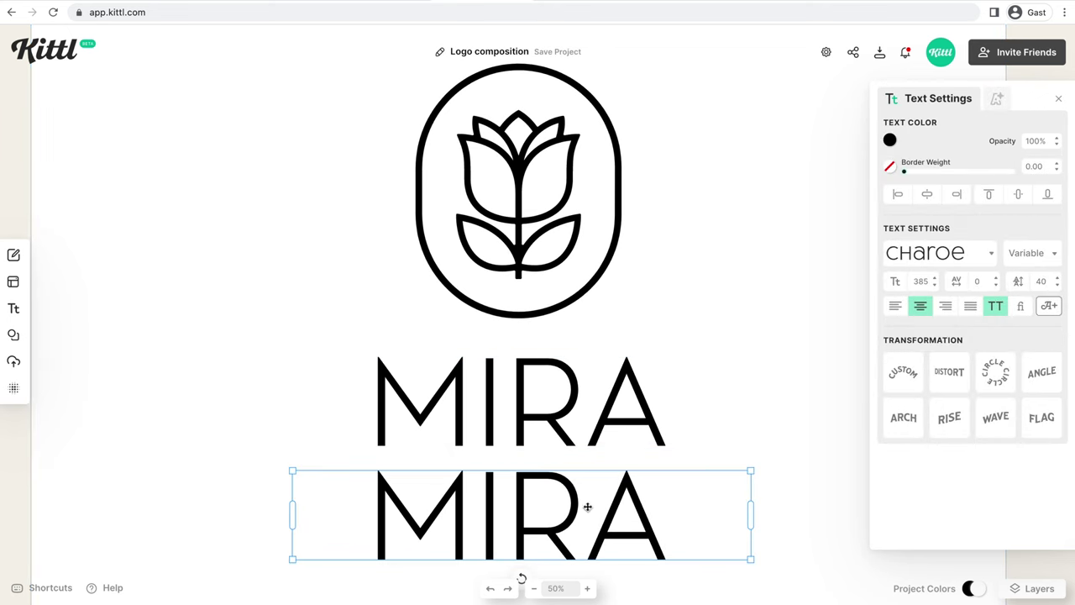
{"action": "double_click", "coordinate": [588, 506]}
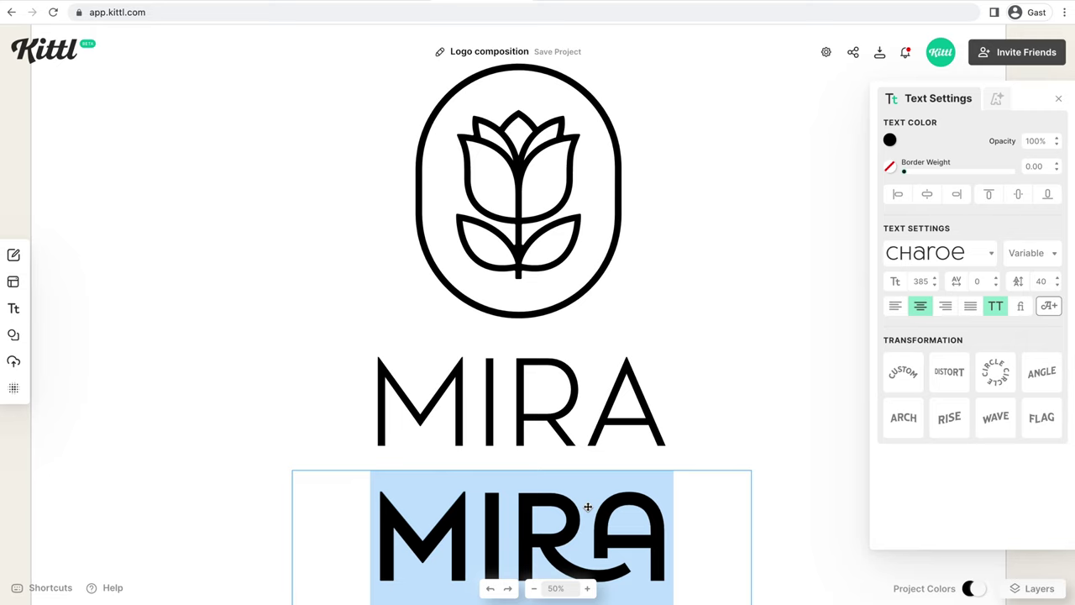
{"action": "type", "text": "SKIN C"}
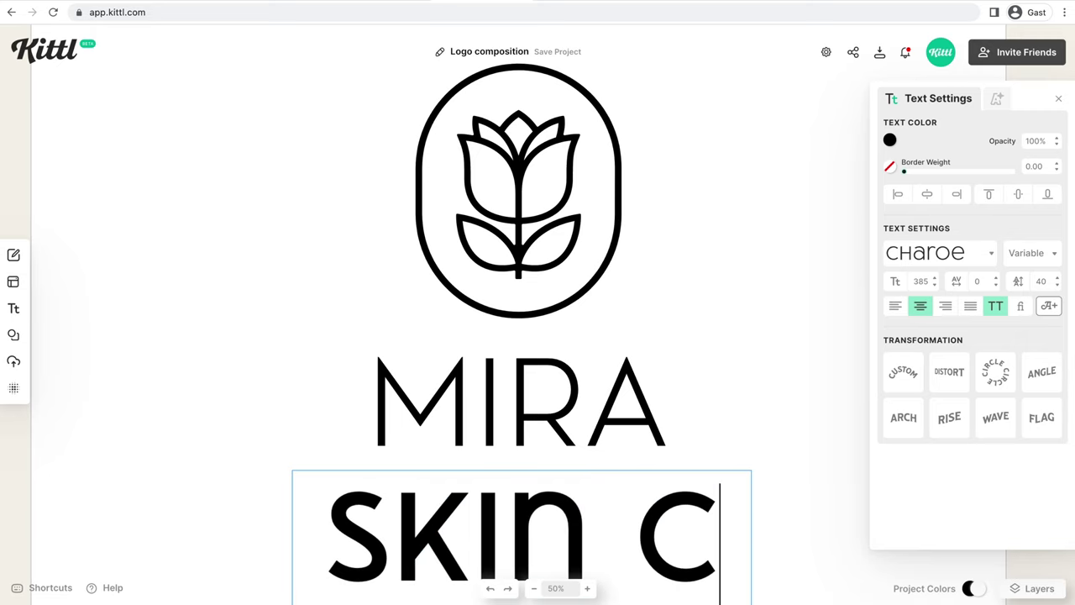
{"action": "key", "text": "BackSpace"}
{"action": "key", "text": "BackSpace"}
{"action": "key", "text": "Escape"}
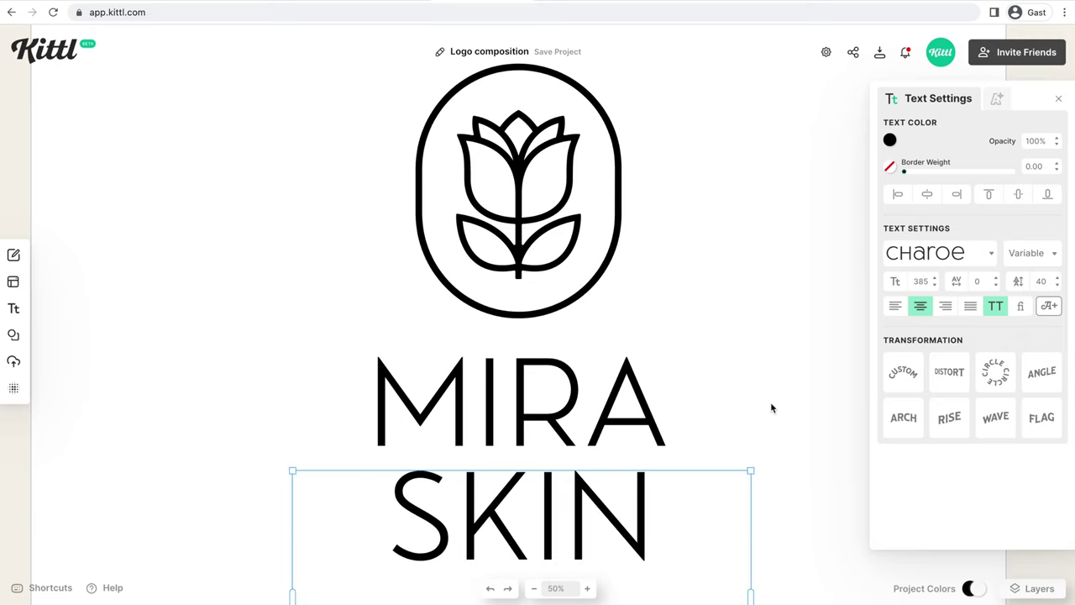
Open the font size of the SKIN text for editing.
{"action": "scroll", "coordinate": [790, 395], "scroll_direction": "down", "scroll_amount": 1}
{"action": "left_click", "coordinate": [921, 281]}
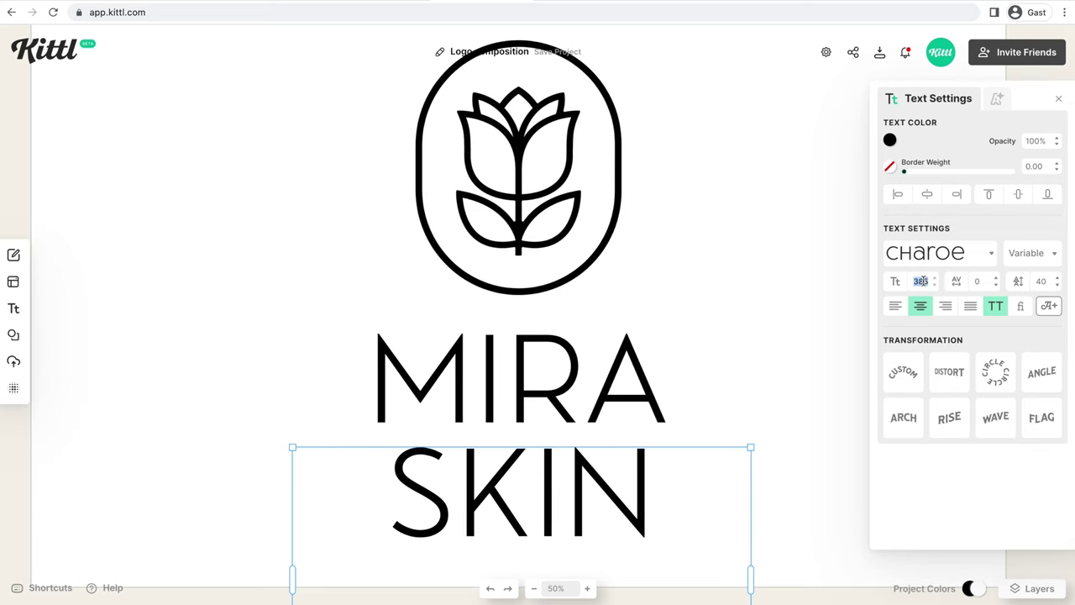